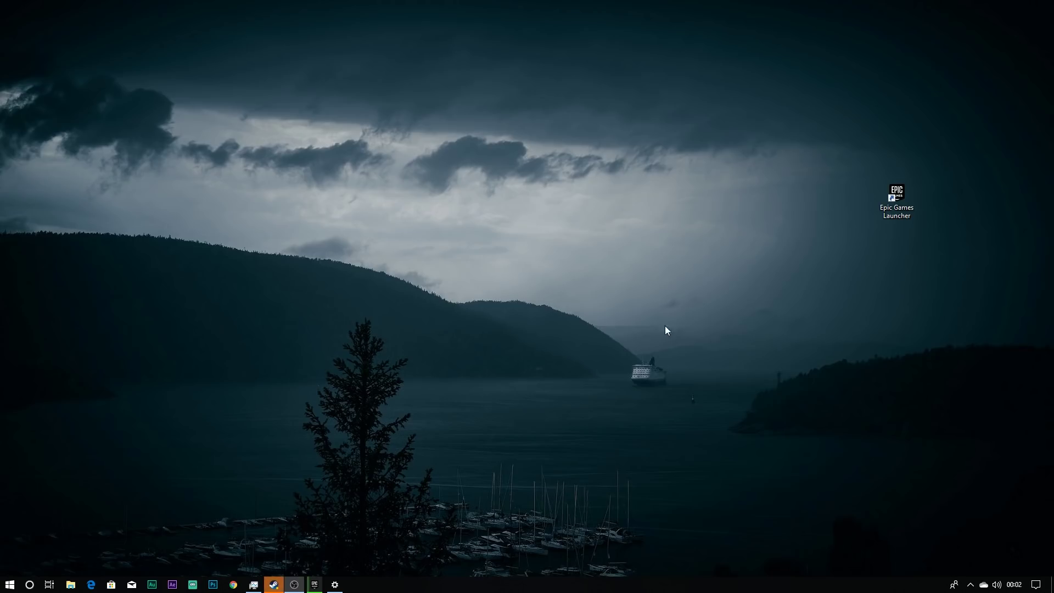
Step: Reposition the Epic Games Launcher shortcut on the desktop so it sits in the open sky area above the ship
{"action": "left_click_drag", "start_coordinate": [903, 214], "coordinate": [446, 214]}
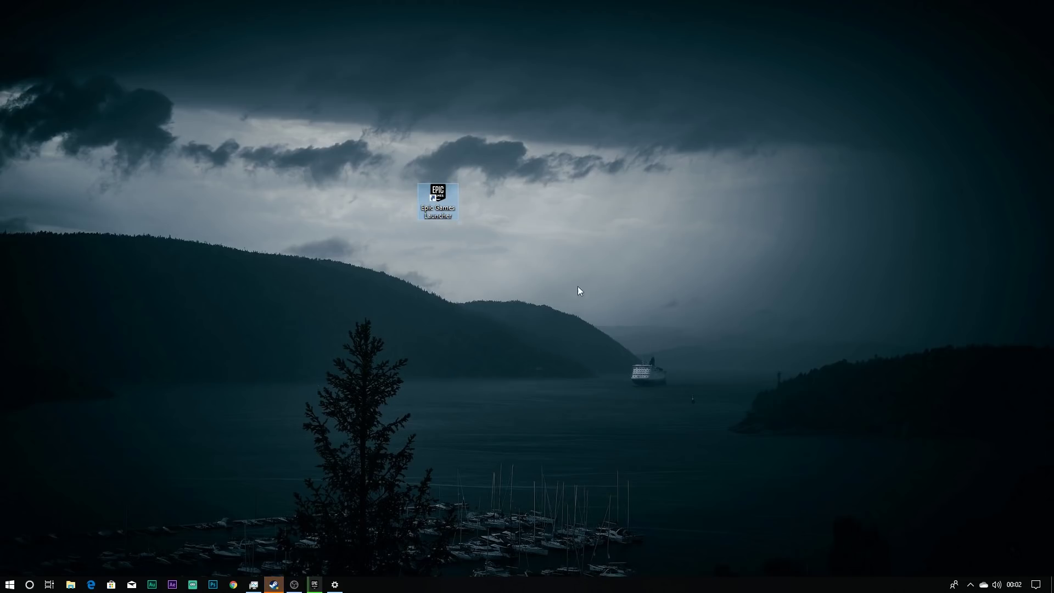
{"action": "right_click", "coordinate": [427, 208]}
{"action": "left_click", "coordinate": [481, 198]}
{"action": "left_click_drag", "start_coordinate": [442, 199], "coordinate": [741, 202]}
Step: Review the high DPI settings in the Epic Games Launcher shortcut's compatibility properties and close them without changes
{"action": "right_click", "coordinate": [730, 201]}
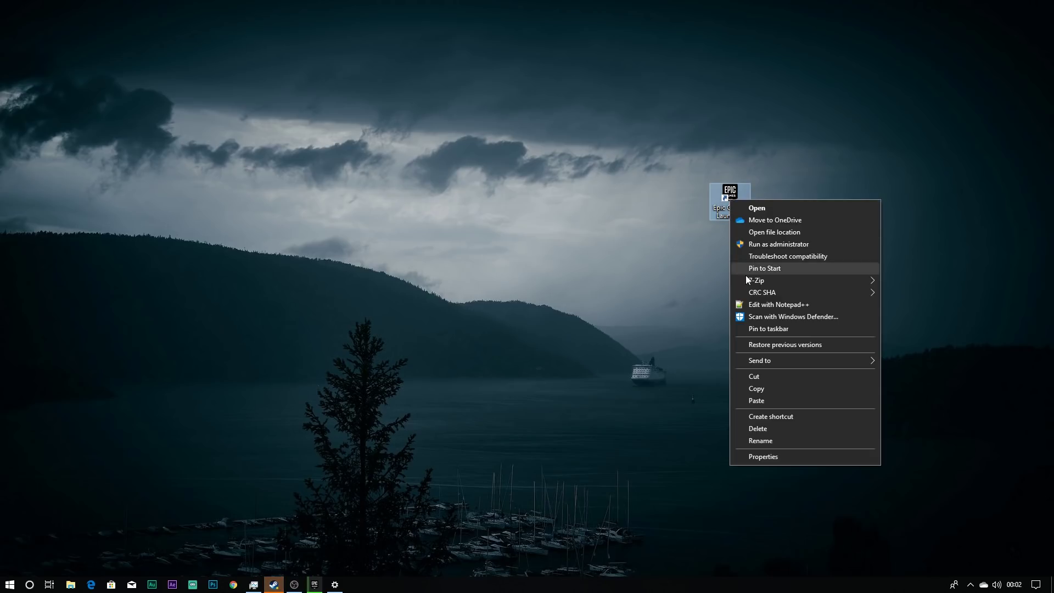
{"action": "left_click", "coordinate": [774, 460]}
{"action": "left_click_drag", "start_coordinate": [838, 206], "coordinate": [467, 125]}
{"action": "left_click", "coordinate": [554, 208]}
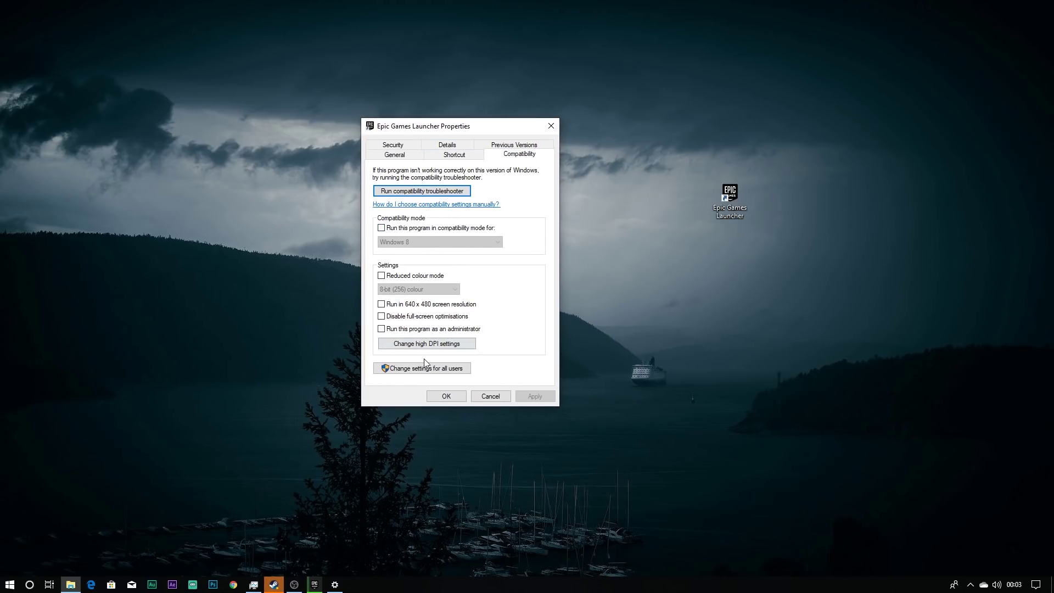
{"action": "left_click", "coordinate": [439, 346]}
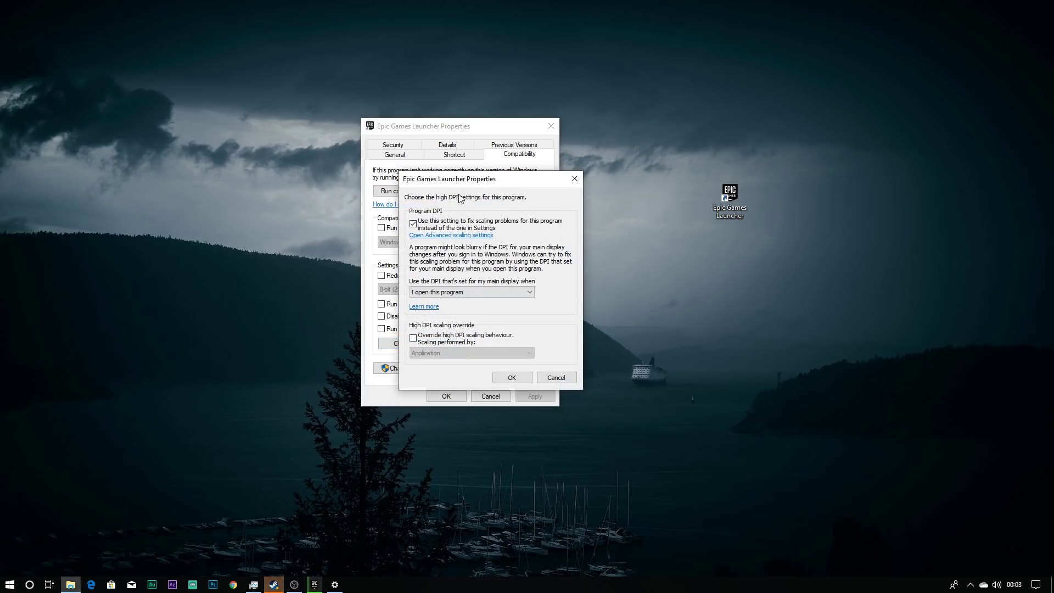
{"action": "left_click_drag", "start_coordinate": [454, 180], "coordinate": [773, 175]}
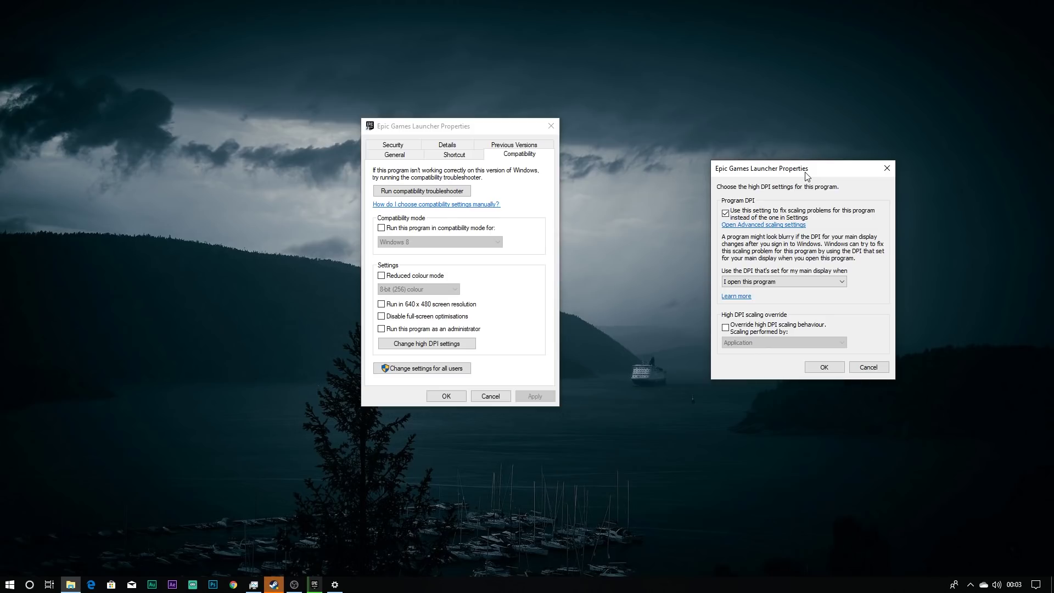
{"action": "left_click_drag", "start_coordinate": [805, 175], "coordinate": [325, 207]}
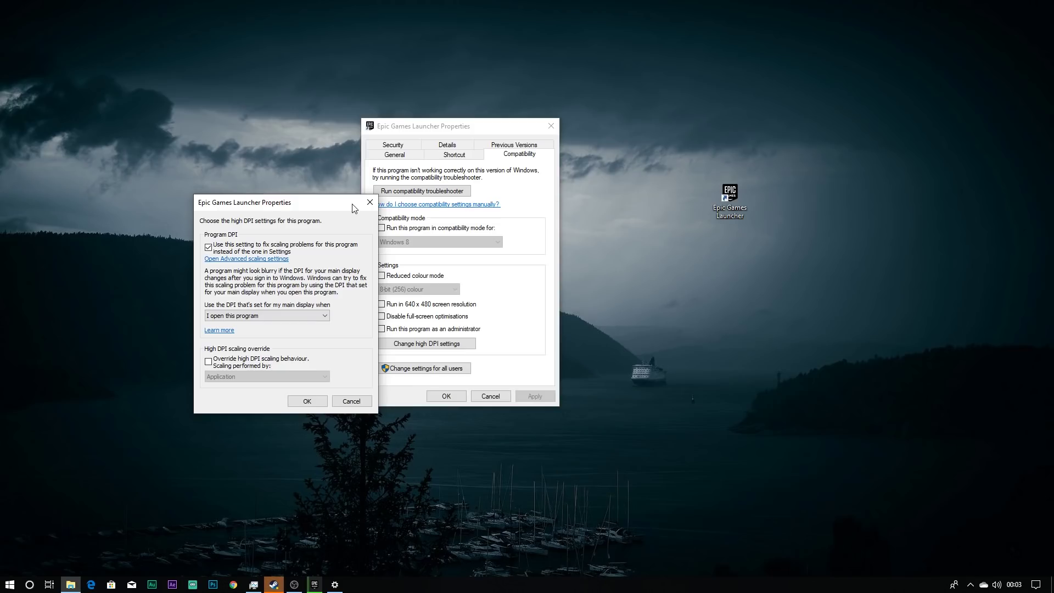
{"action": "left_click", "coordinate": [370, 201]}
{"action": "left_click", "coordinate": [550, 126]}
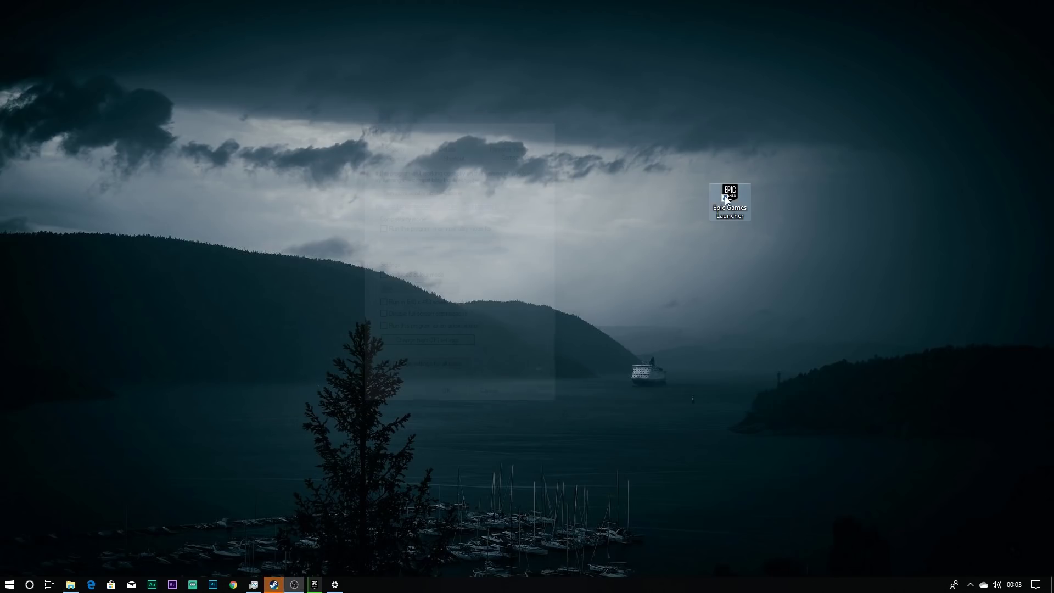
Step: Check the available scaling percentages for text and apps in the Windows display settings, and close the settings
{"action": "right_click", "coordinate": [691, 397]}
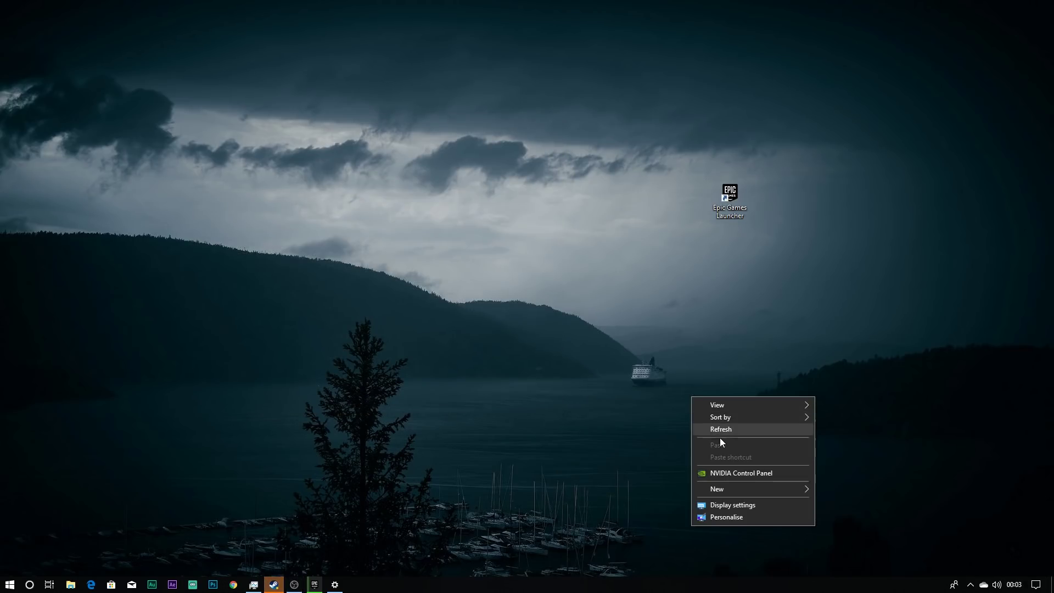
{"action": "left_click", "coordinate": [730, 505]}
{"action": "scroll", "coordinate": [278, 472], "scroll_direction": "down", "scroll_amount": 4}
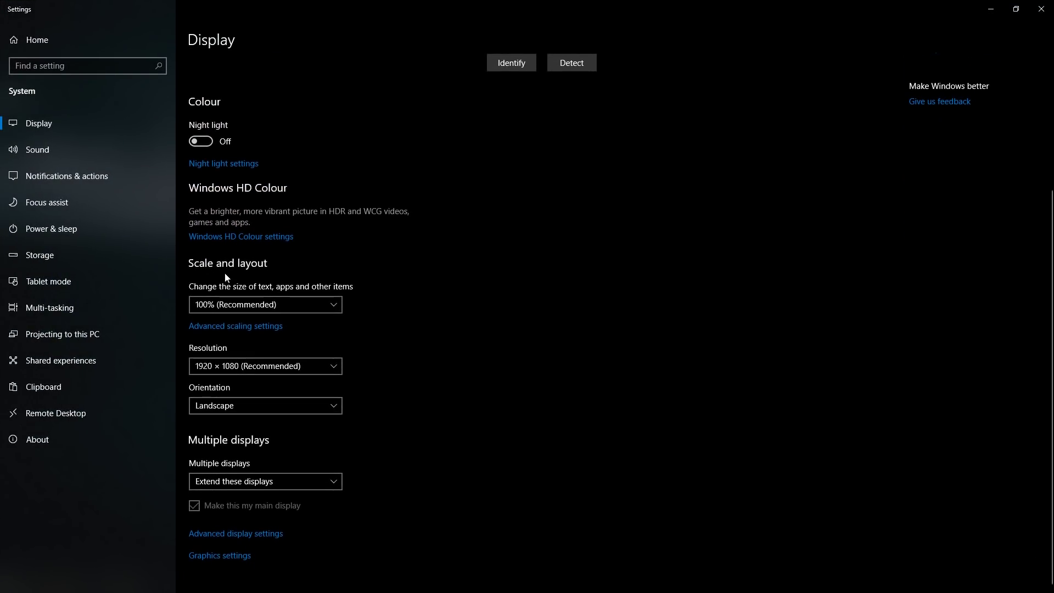
{"action": "left_click", "coordinate": [291, 304]}
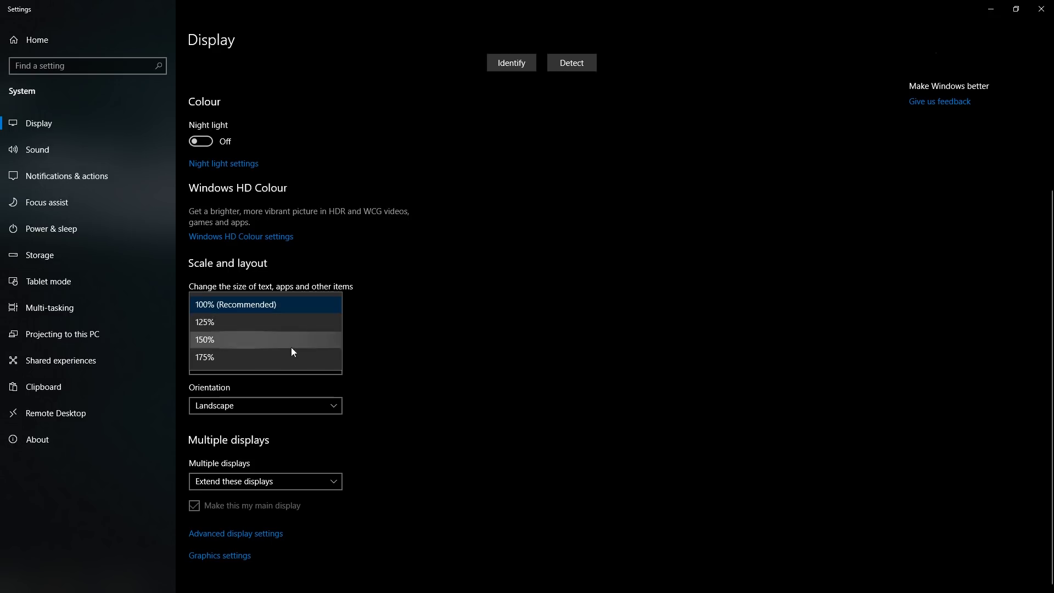
{"action": "left_click", "coordinate": [1042, 9]}
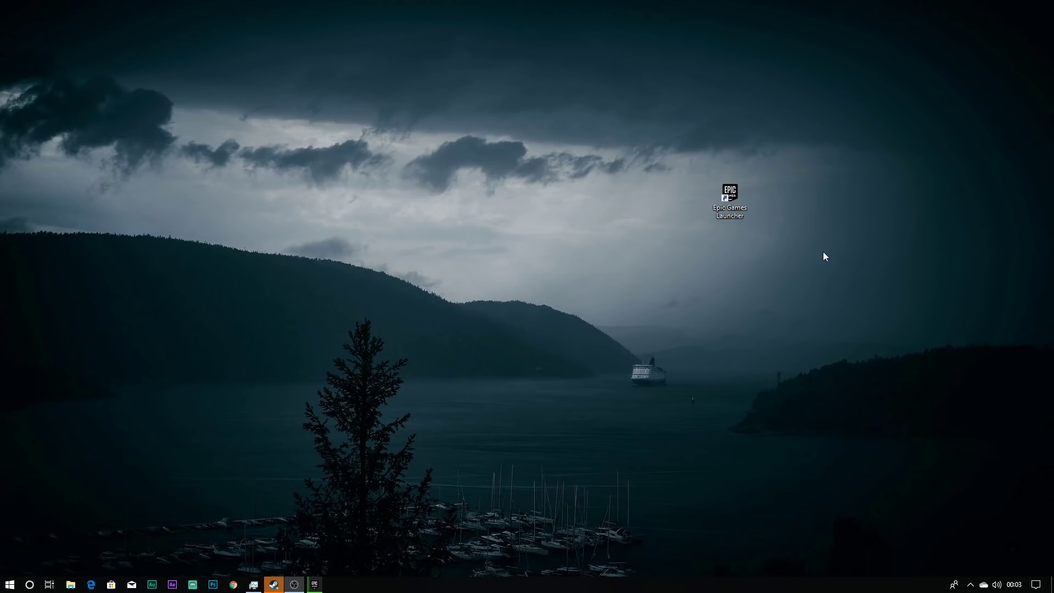
Step: Search Windows for the firewall settings and open the list of apps allowed through the firewall
{"action": "left_click", "coordinate": [29, 584]}
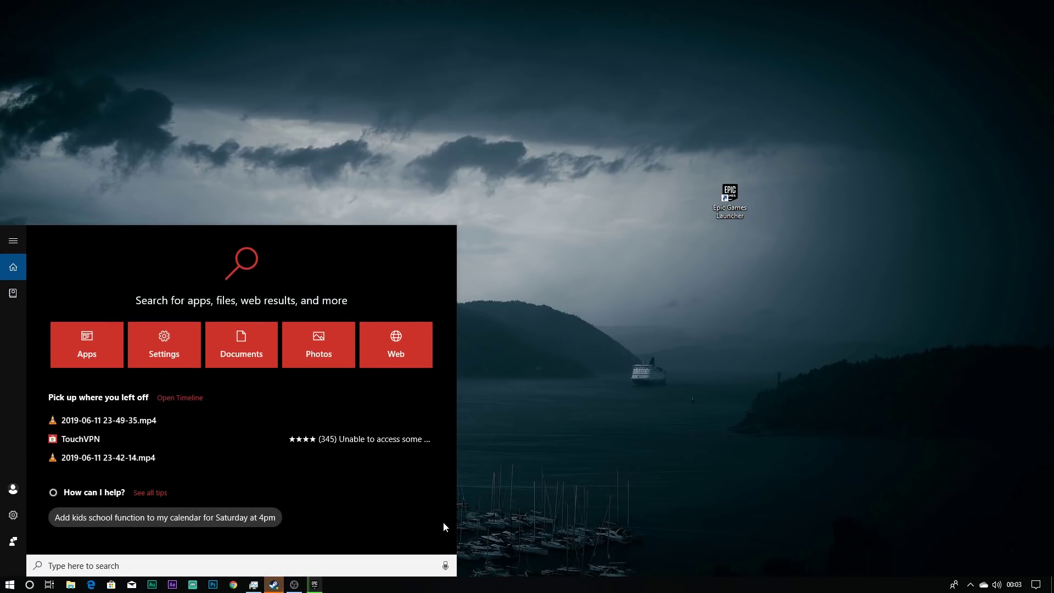
{"action": "type", "text": "firewa"}
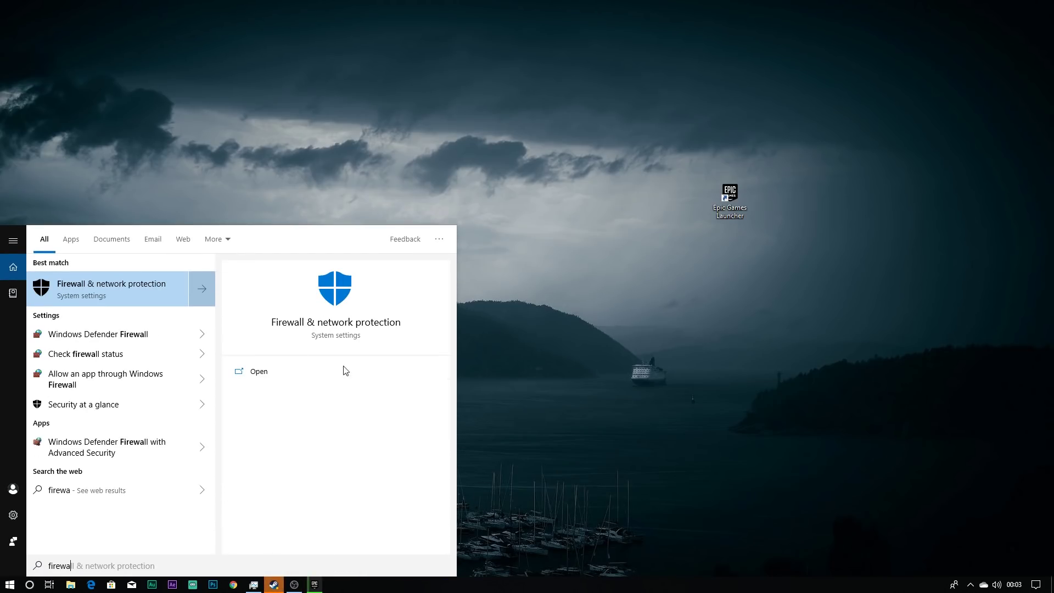
{"action": "left_click", "coordinate": [144, 291]}
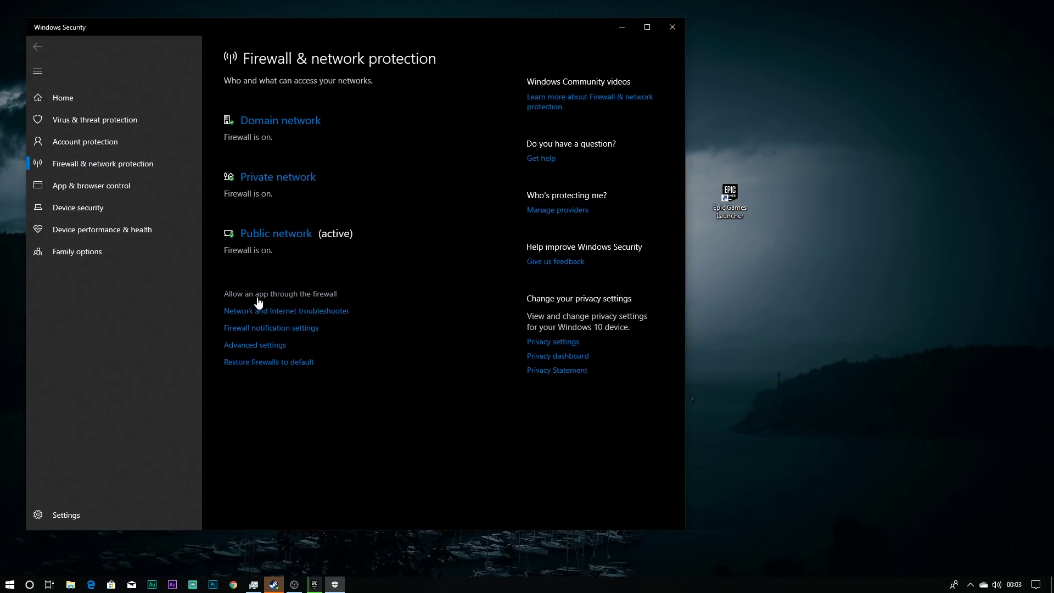
{"action": "left_click", "coordinate": [312, 302]}
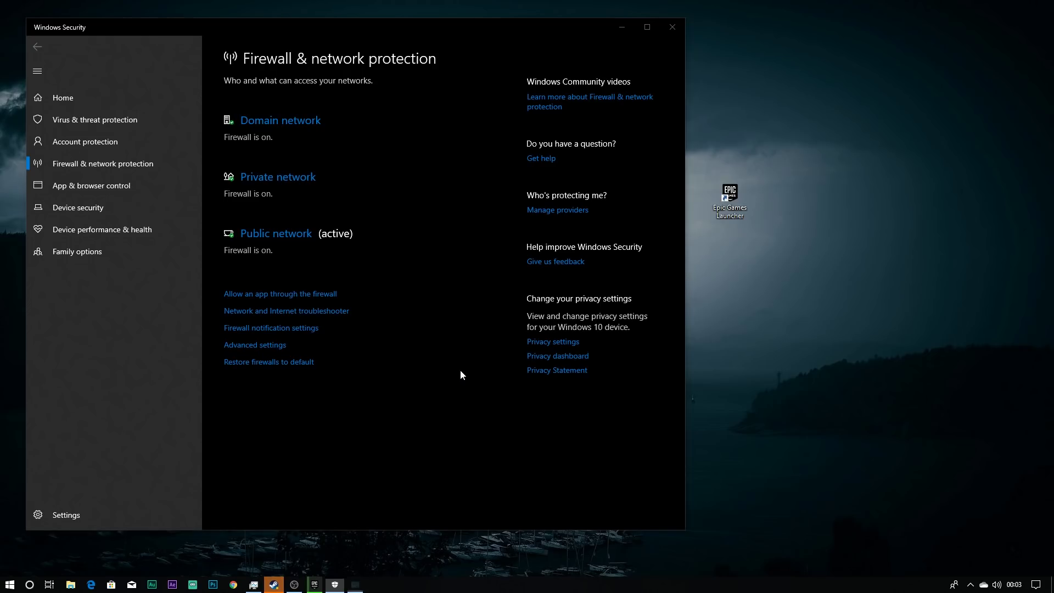
Step: Maximize the allowed apps window and examine the private and public network access of the EpicGamesLauncher entries
{"action": "scroll", "coordinate": [451, 205], "scroll_direction": "down", "scroll_amount": 6}
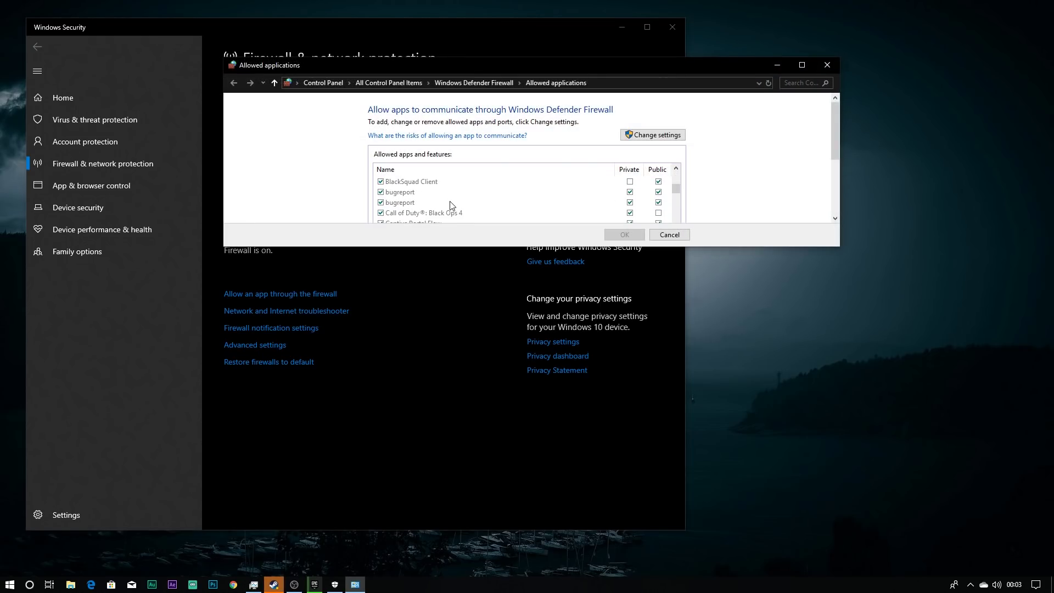
{"action": "scroll", "coordinate": [451, 205], "scroll_direction": "down", "scroll_amount": 4}
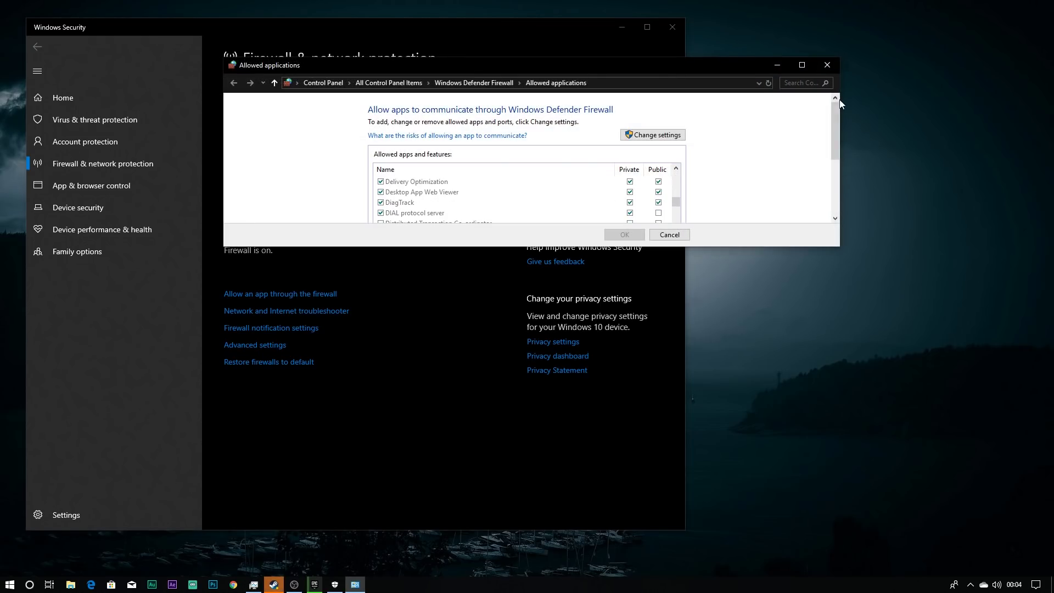
{"action": "left_click", "coordinate": [802, 65]}
{"action": "scroll", "coordinate": [425, 203], "scroll_direction": "down", "scroll_amount": 5}
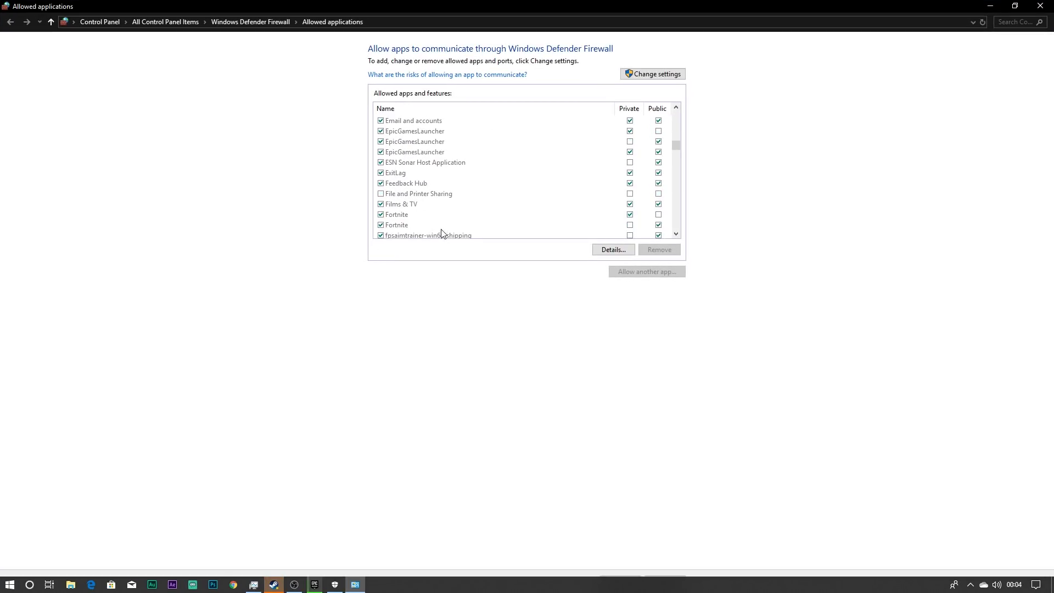
{"action": "scroll", "coordinate": [430, 218], "scroll_direction": "up", "scroll_amount": 2}
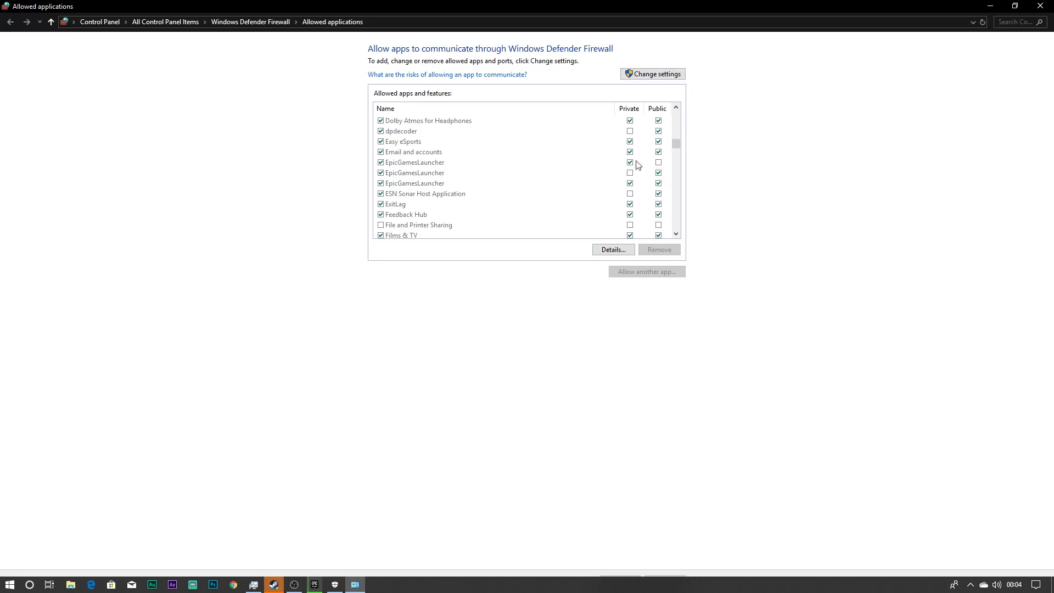
Step: Try toggling private network access for ESN Sonar Host Application in the allowed apps list, and close the firewall windows without saving
{"action": "left_click", "coordinate": [634, 75]}
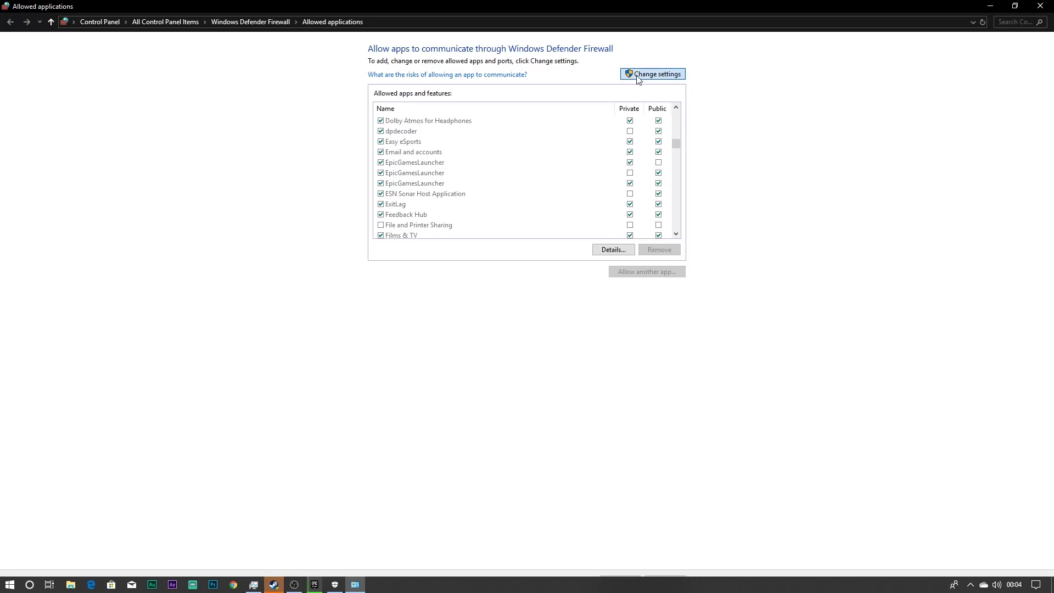
{"action": "left_click", "coordinate": [629, 193]}
{"action": "double_click", "coordinate": [631, 195]}
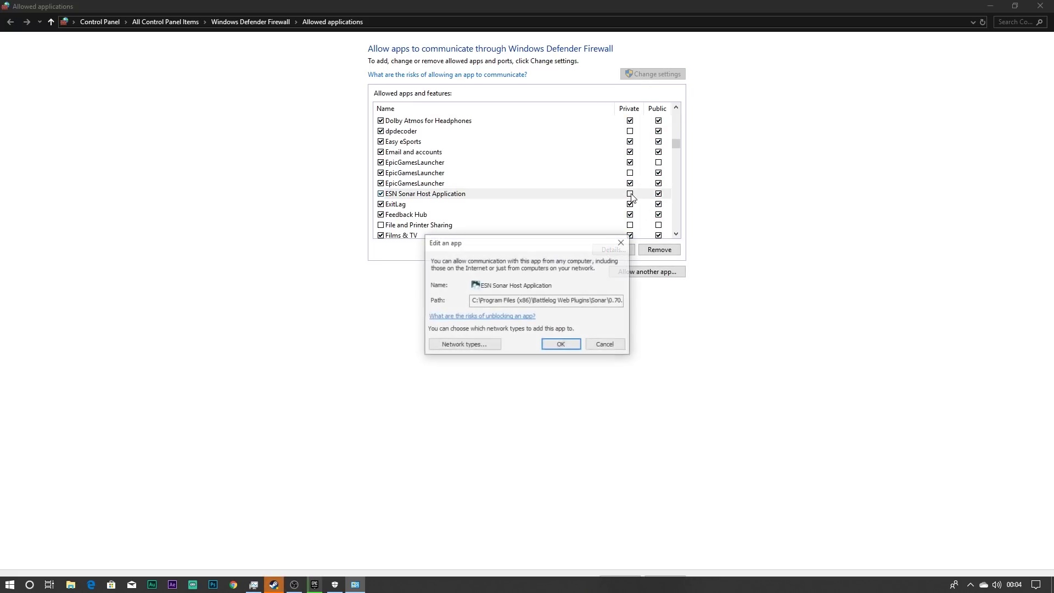
{"action": "left_click", "coordinate": [612, 344]}
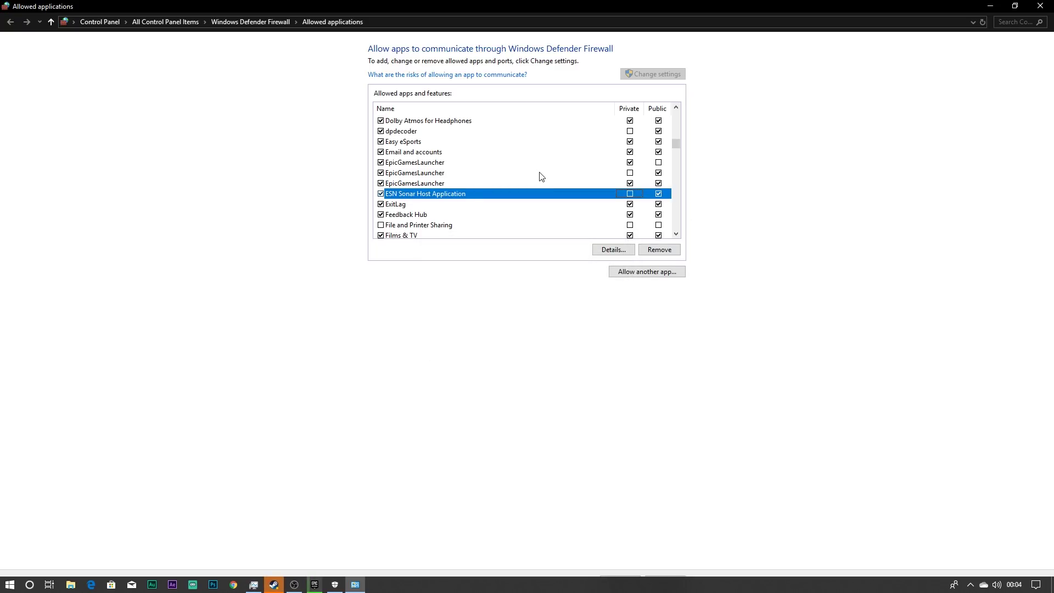
{"action": "left_click", "coordinate": [1039, 6]}
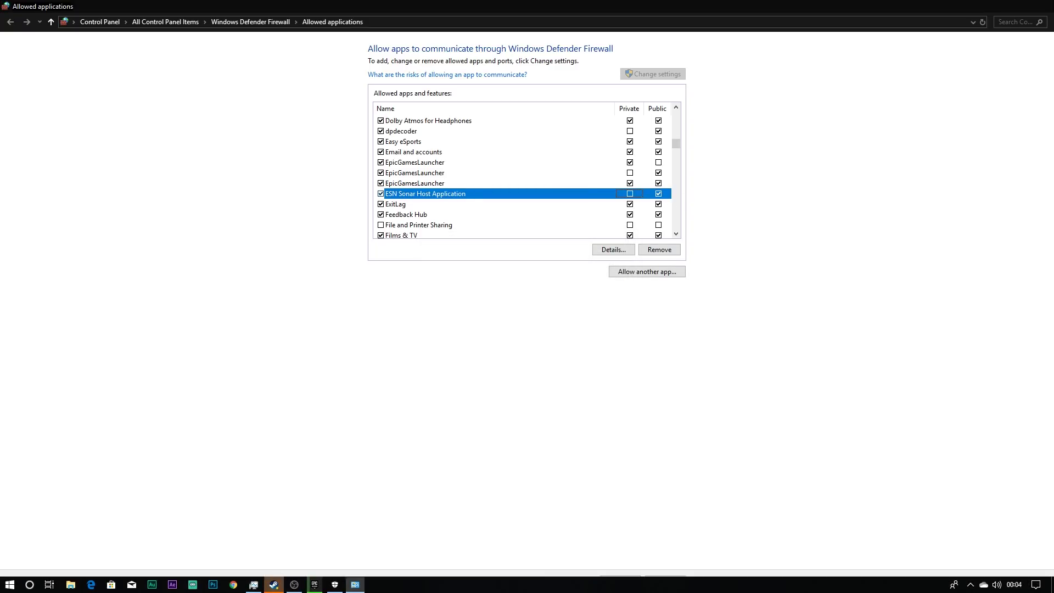
{"action": "left_click", "coordinate": [671, 27]}
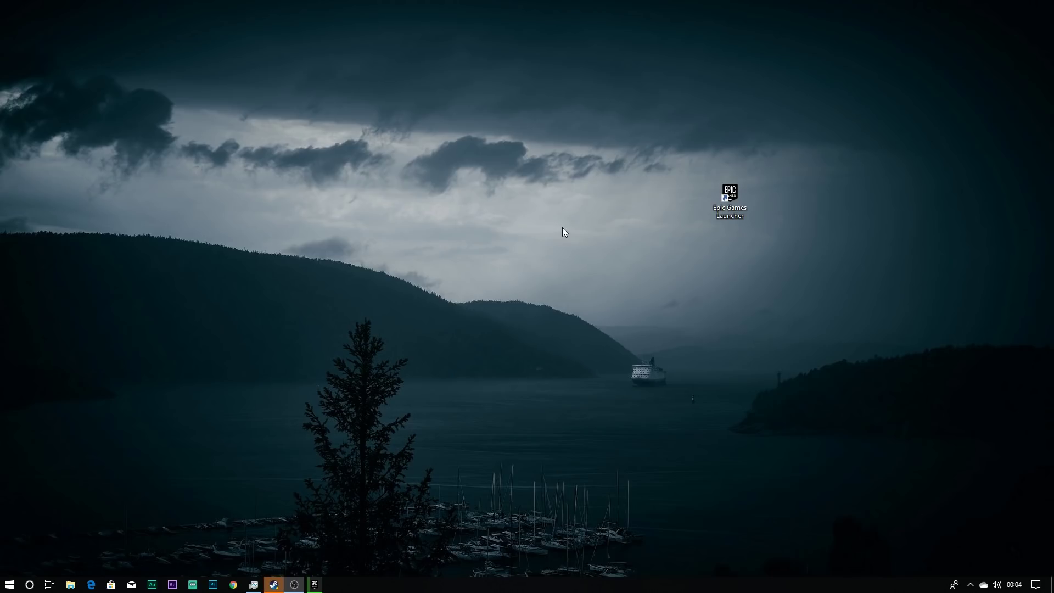
Step: Open the Network & Internet settings from the network status icon
{"action": "left_click", "coordinate": [970, 584]}
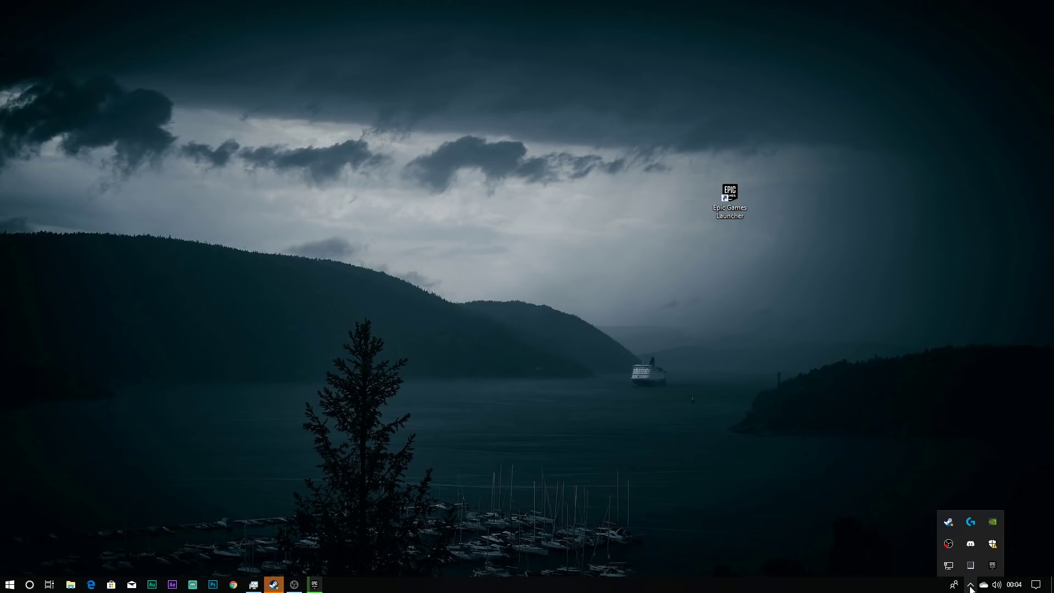
{"action": "mouse_move", "coordinate": [965, 563]}
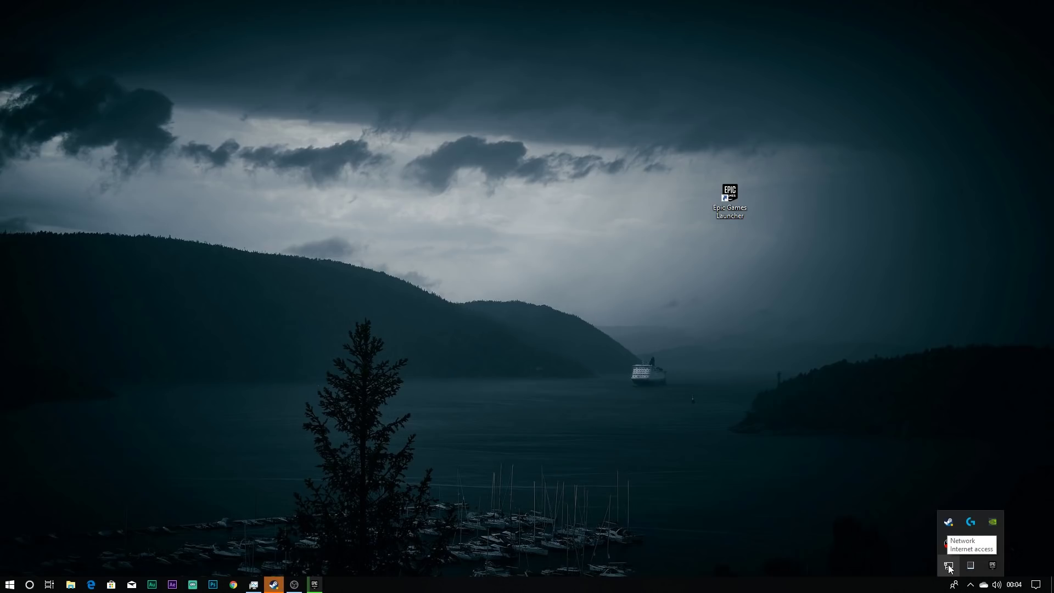
{"action": "left_click", "coordinate": [969, 585]}
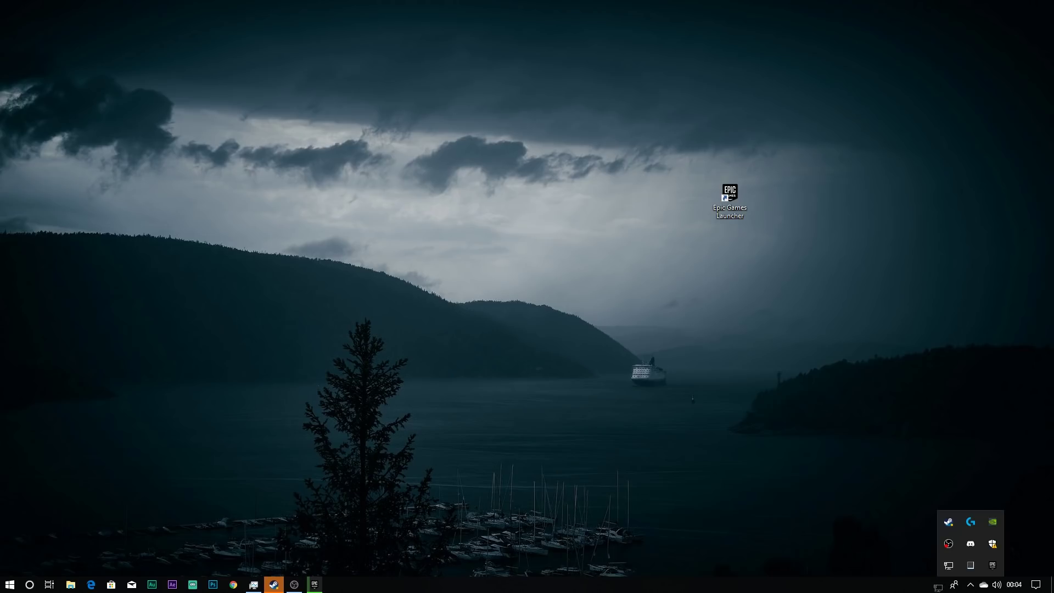
{"action": "right_click", "coordinate": [948, 569]}
{"action": "left_click", "coordinate": [957, 550]}
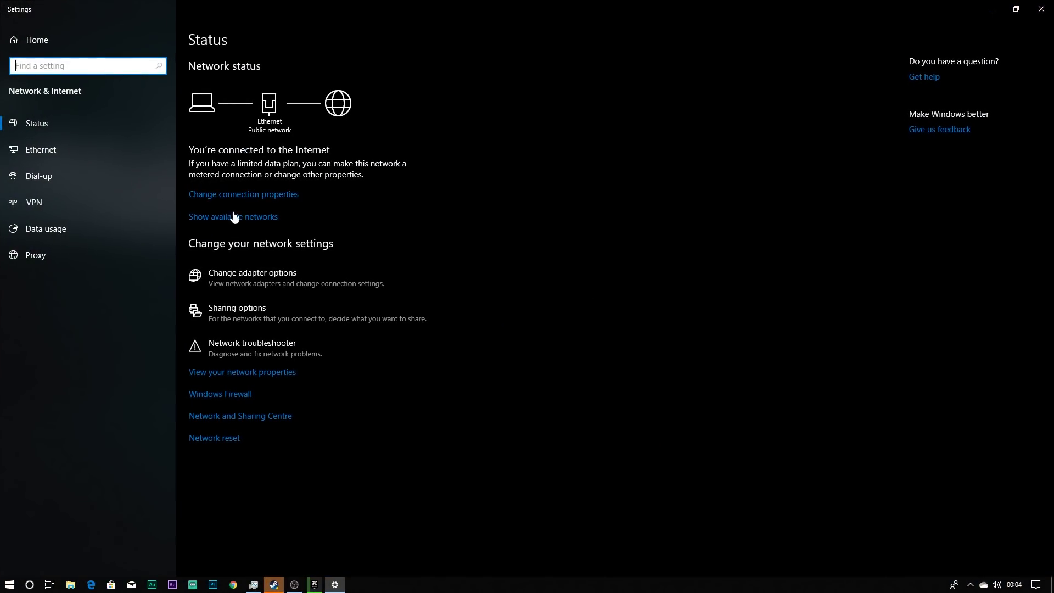
Step: Open the Internet Protocol Version 4 (TCP/IPv4) properties of the Ethernet connection through the Network and Sharing Centre
{"action": "left_click", "coordinate": [242, 417]}
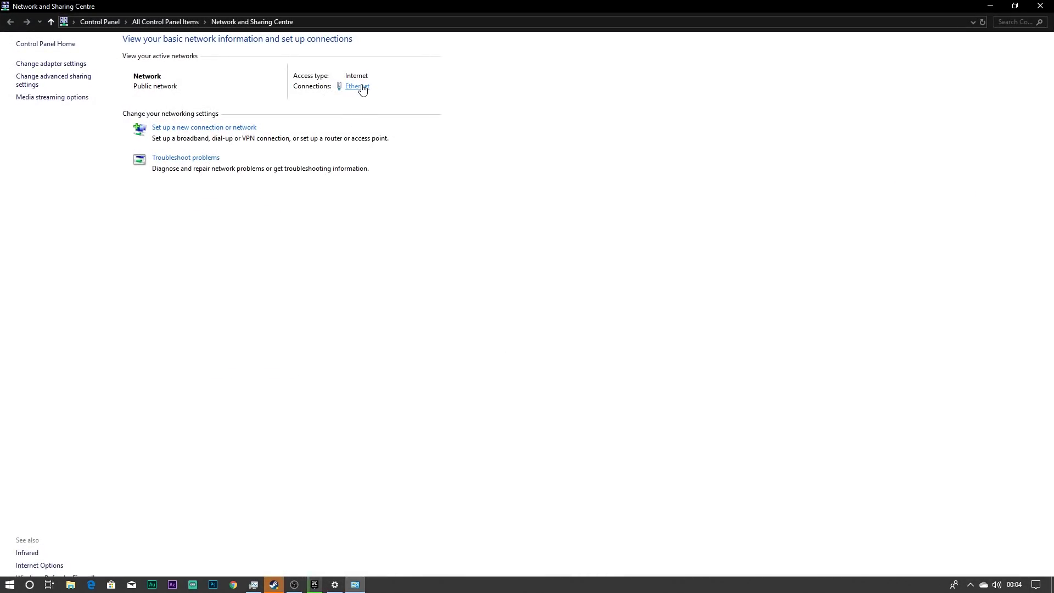
{"action": "left_click", "coordinate": [358, 86]}
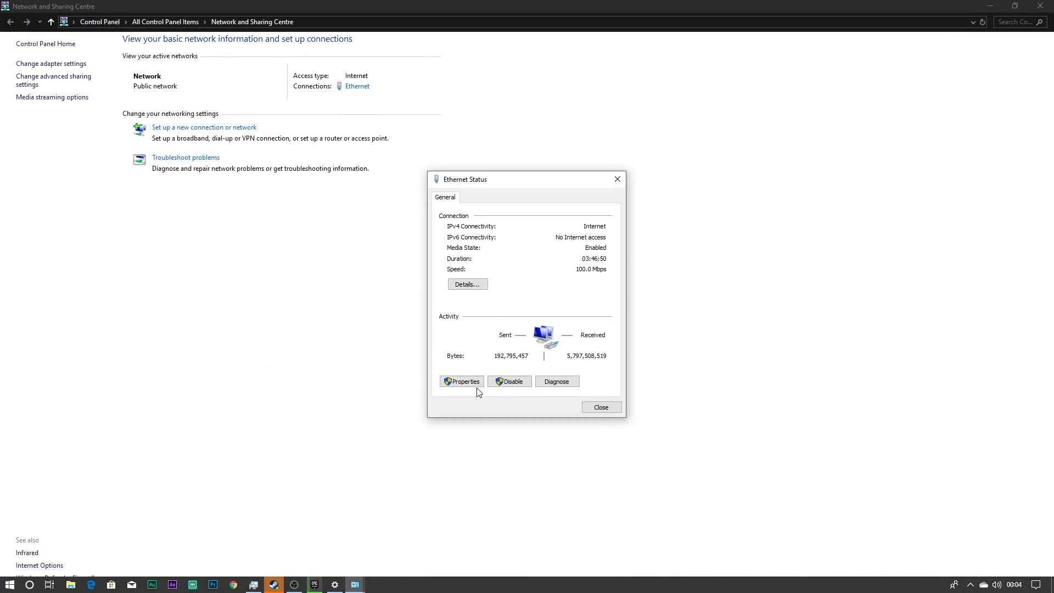
{"action": "left_click", "coordinate": [472, 385]}
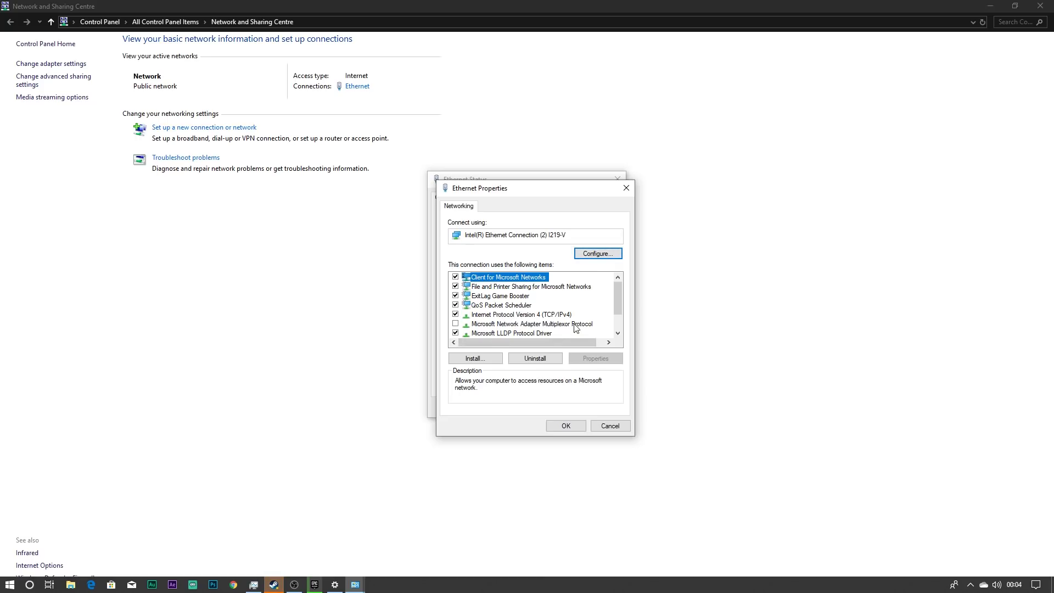
{"action": "double_click", "coordinate": [535, 316]}
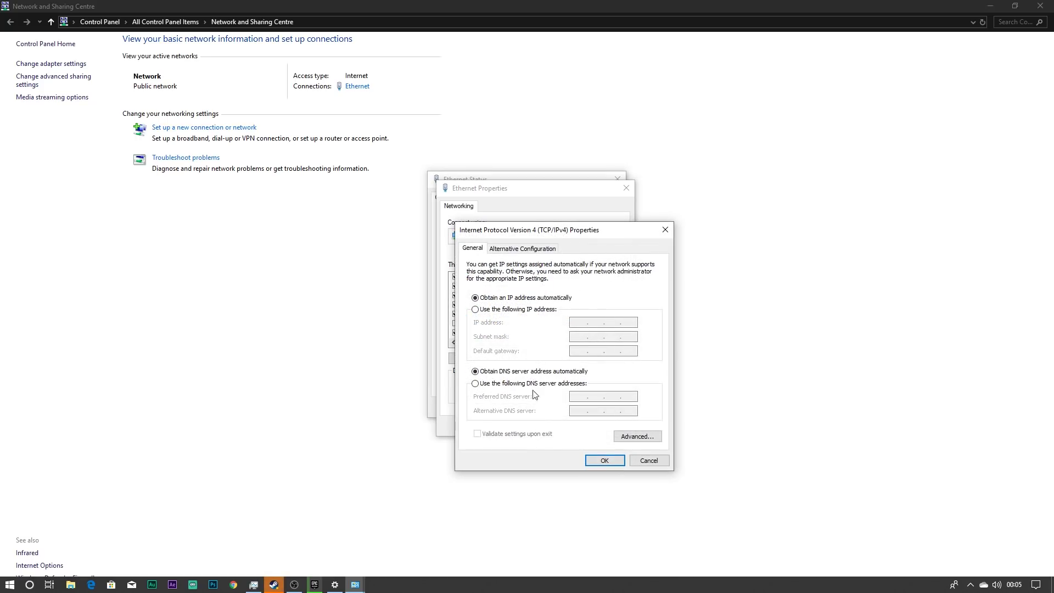
Step: Set the preferred DNS server to 8.8.8.8 and the alternative to 8.8.4.4, apply them, and close the connection windows
{"action": "left_click_drag", "start_coordinate": [528, 230], "coordinate": [760, 208]}
{"action": "left_click", "coordinate": [718, 361]}
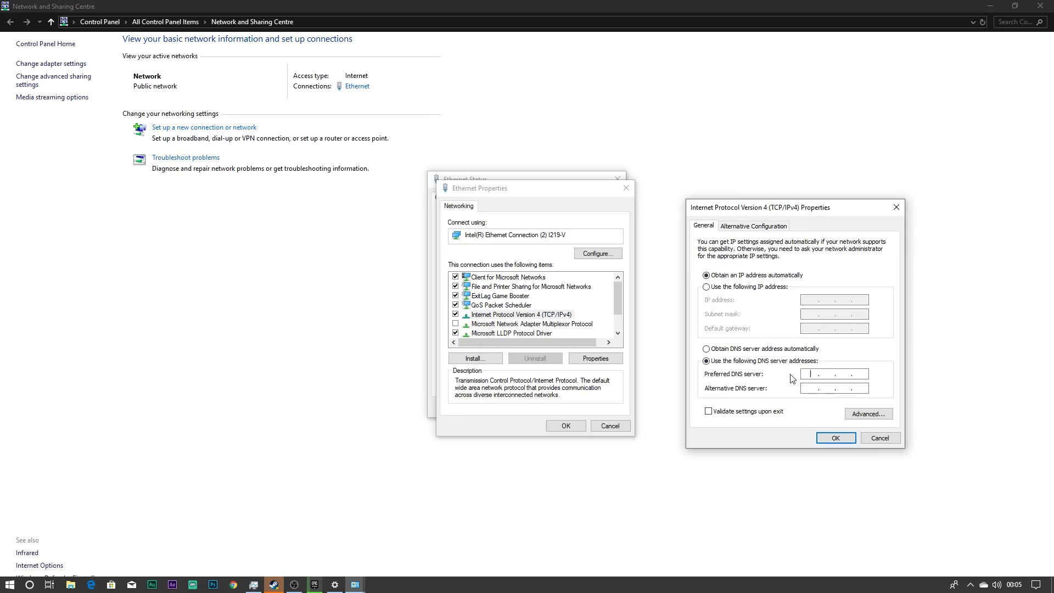
{"action": "type", "text": "8.8.8.8"}
{"action": "left_click", "coordinate": [817, 386]}
{"action": "type", "text": "8.8.4.4"}
{"action": "left_click", "coordinate": [836, 439]}
{"action": "left_click", "coordinate": [577, 429]}
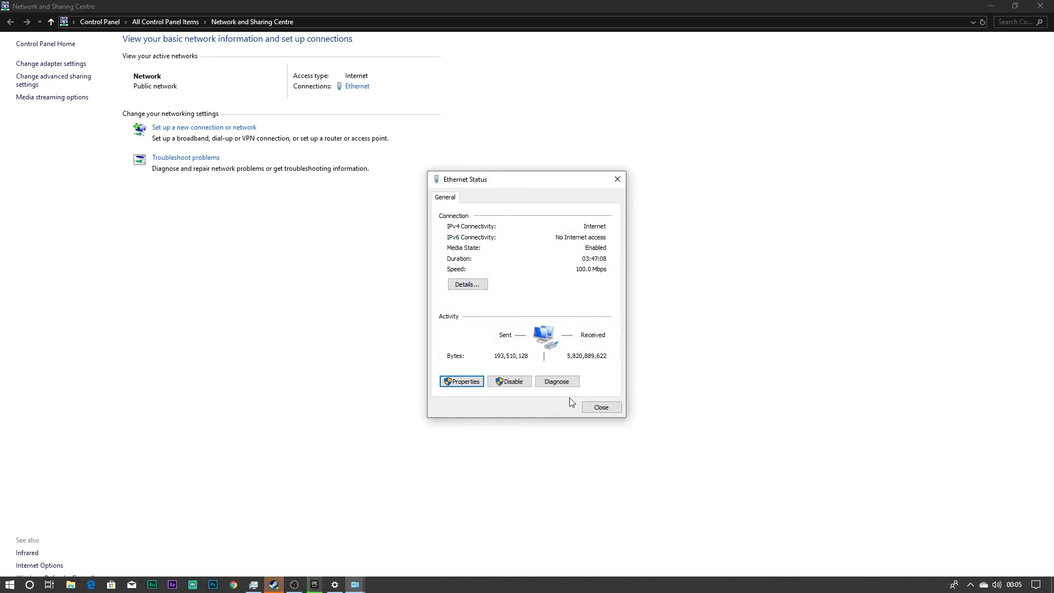
{"action": "left_click", "coordinate": [601, 407]}
{"action": "left_click", "coordinate": [1040, 6]}
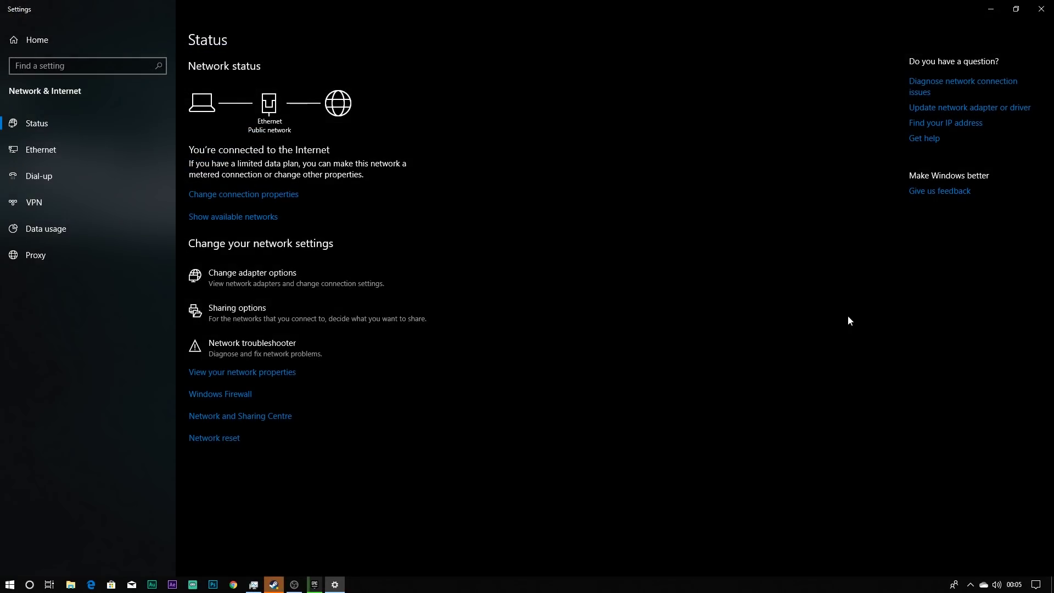
Step: Close the Network & Internet settings window and return to the desktop
{"action": "left_click", "coordinate": [1037, 5]}
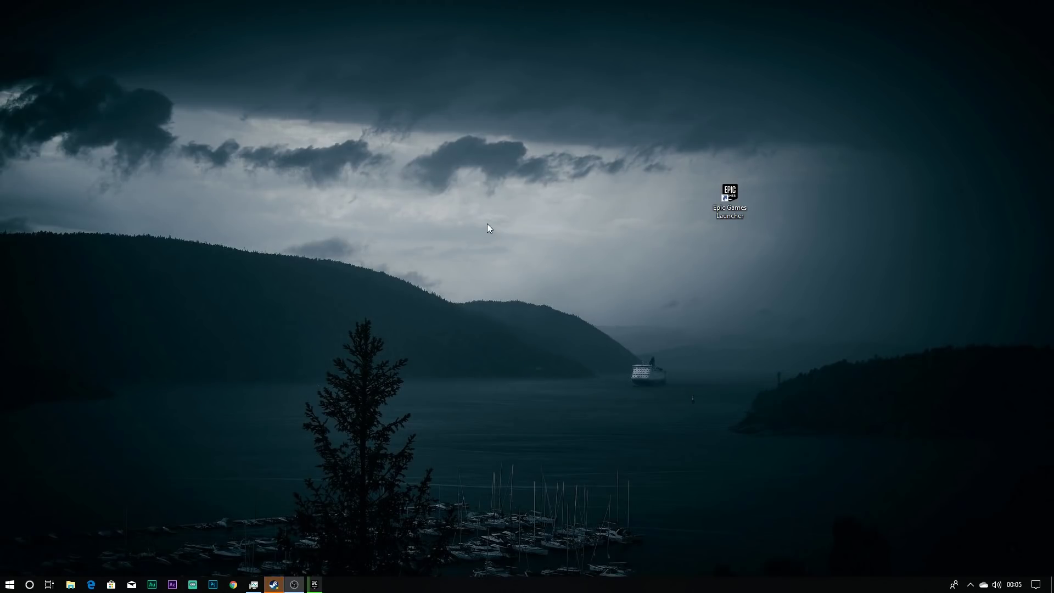
{"action": "right_click", "coordinate": [486, 222]}
{"action": "left_click", "coordinate": [524, 259]}
{"action": "right_click", "coordinate": [535, 247]}
{"action": "left_click", "coordinate": [578, 280]}
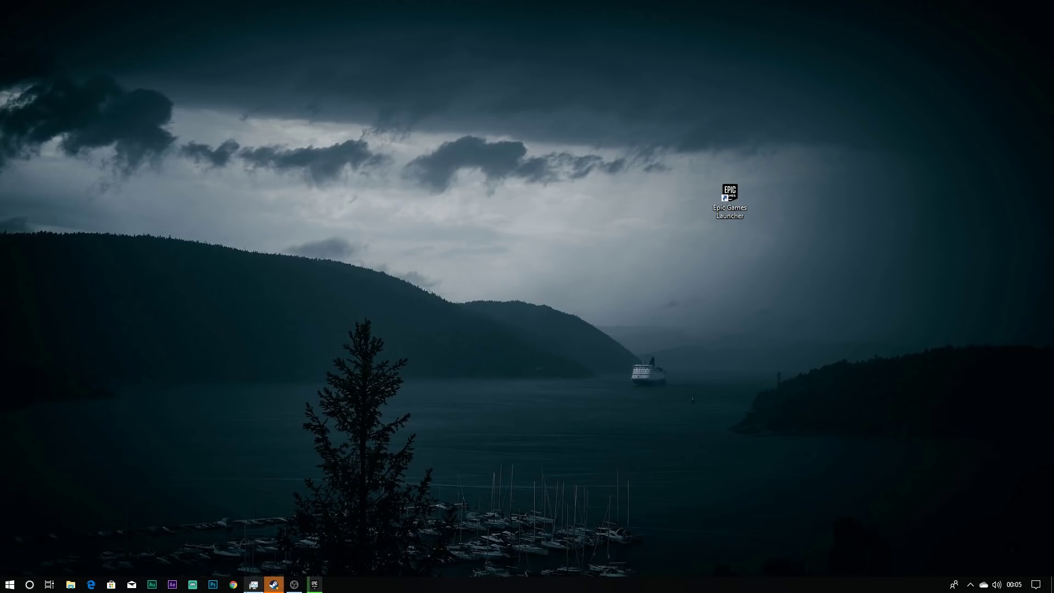
Step: Open the Microsoft Store, move its window clear of the screen's lower edge, and search for "touch vpn"
{"action": "mouse_move", "coordinate": [249, 586]}
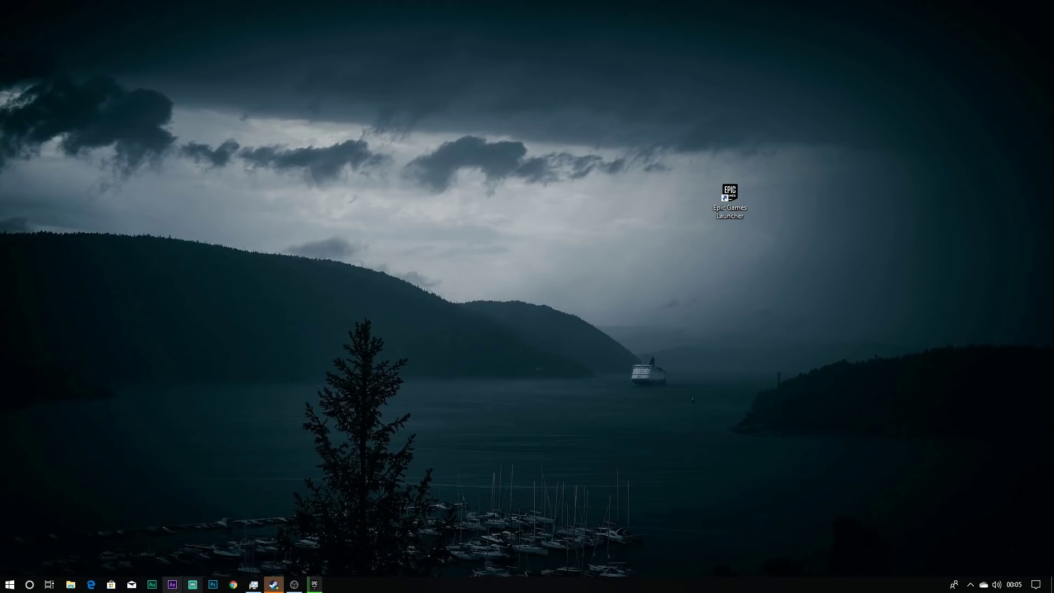
{"action": "left_click", "coordinate": [111, 584]}
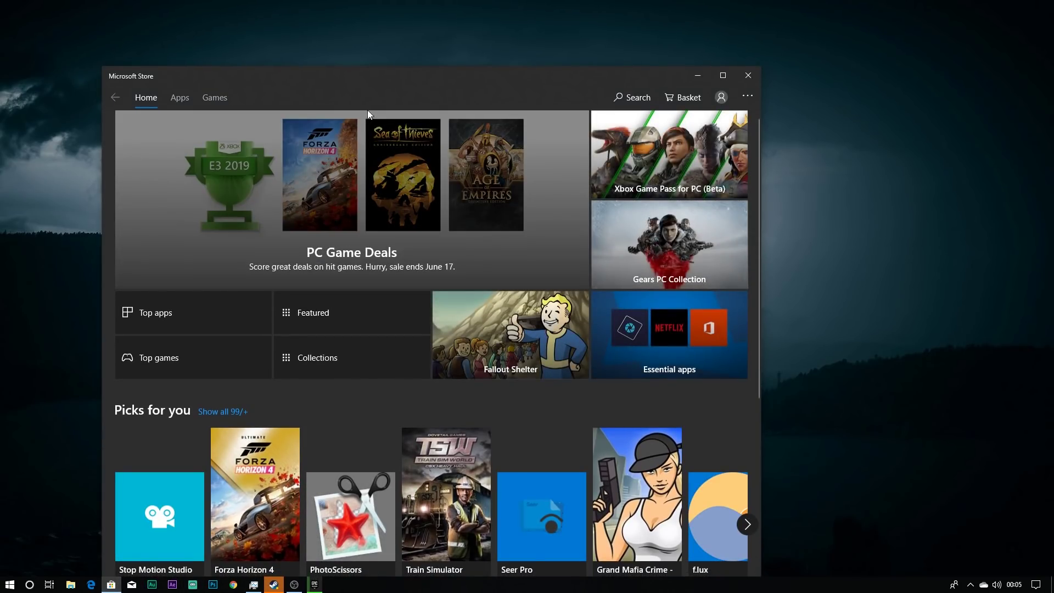
{"action": "left_click_drag", "start_coordinate": [400, 82], "coordinate": [621, 43]}
{"action": "left_click", "coordinate": [835, 56]}
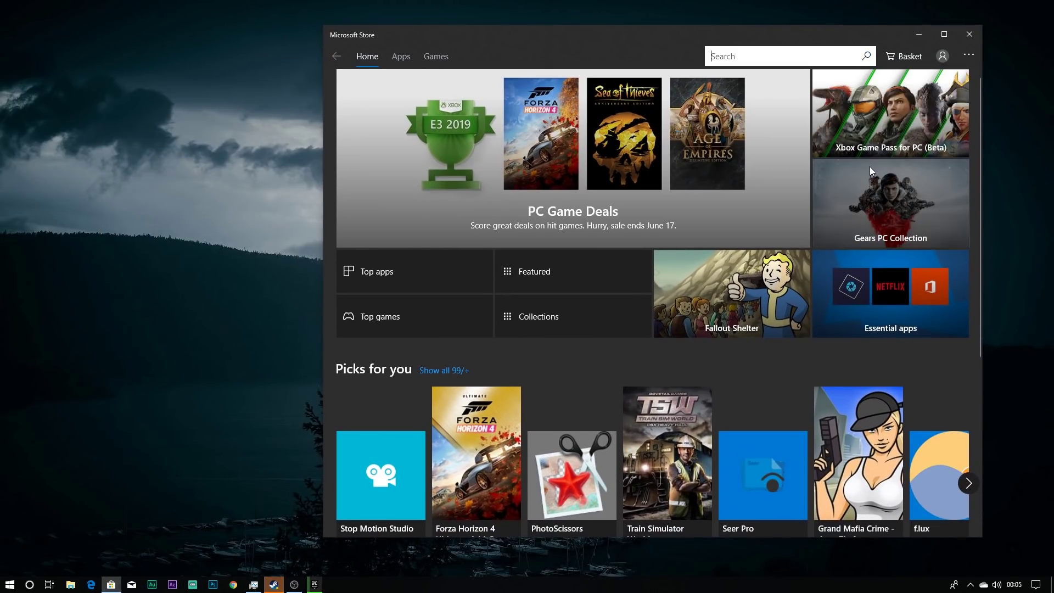
{"action": "type", "text": "touch bar"}
{"action": "key", "text": "Return"}
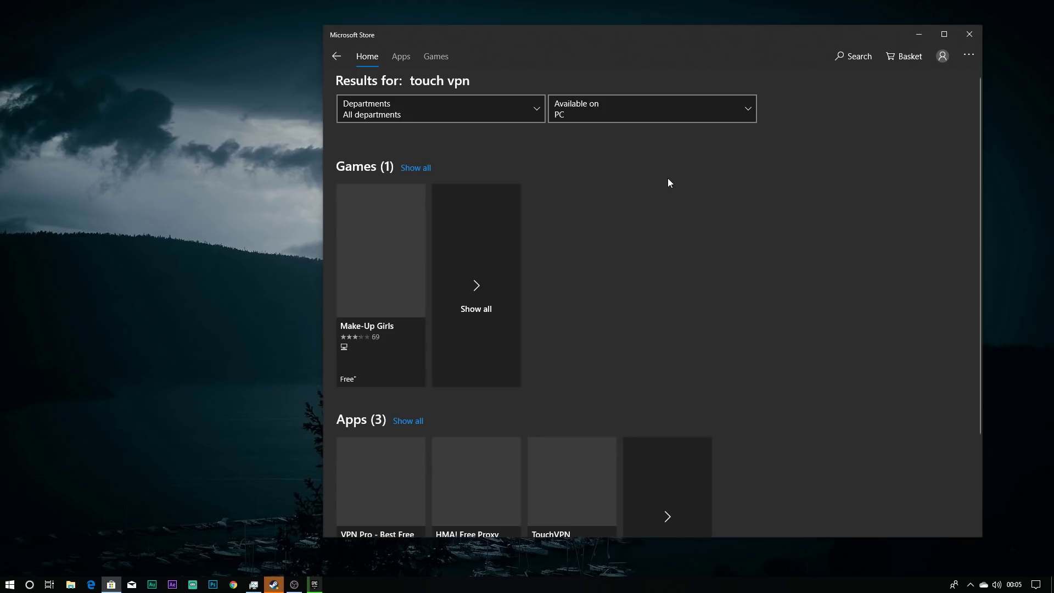
{"action": "scroll", "coordinate": [634, 304], "scroll_direction": "down", "scroll_amount": 1}
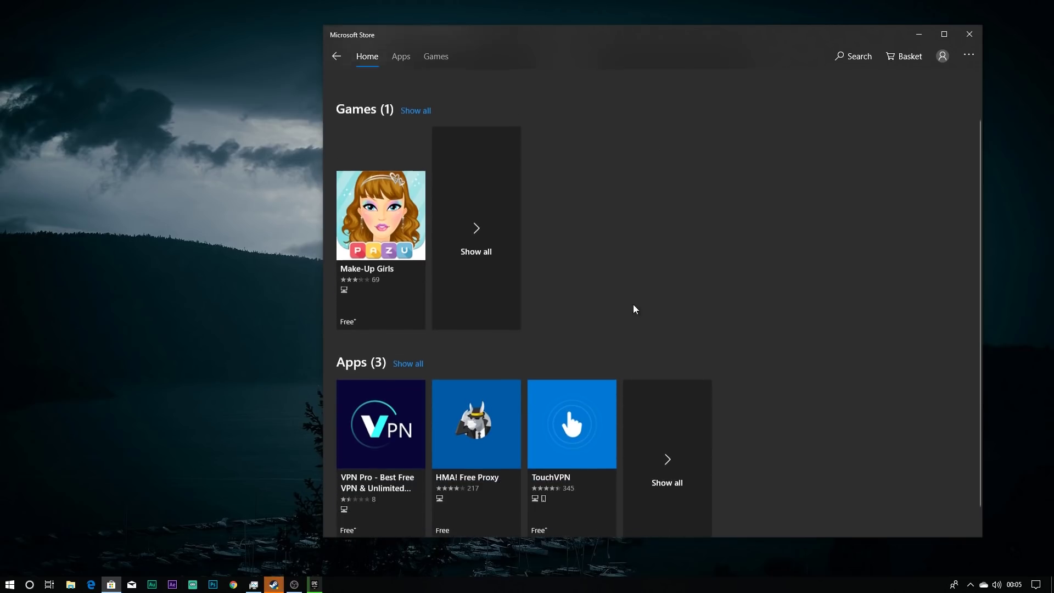
{"action": "scroll", "coordinate": [517, 310], "scroll_direction": "up", "scroll_amount": 1}
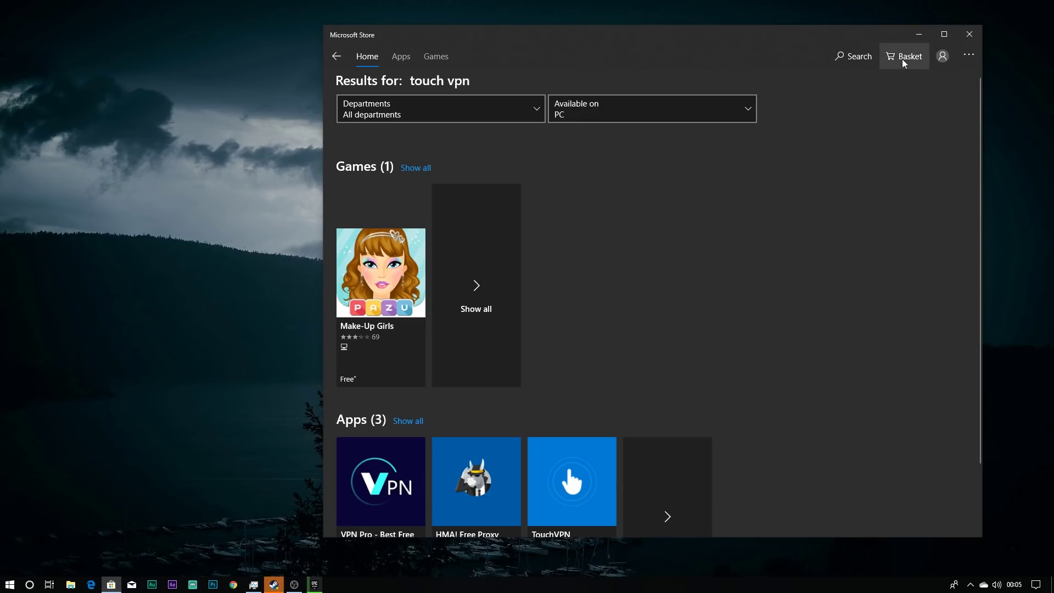
Step: Search the store again for "touchvpn" and open the TouchVPN product page
{"action": "left_click", "coordinate": [853, 56]}
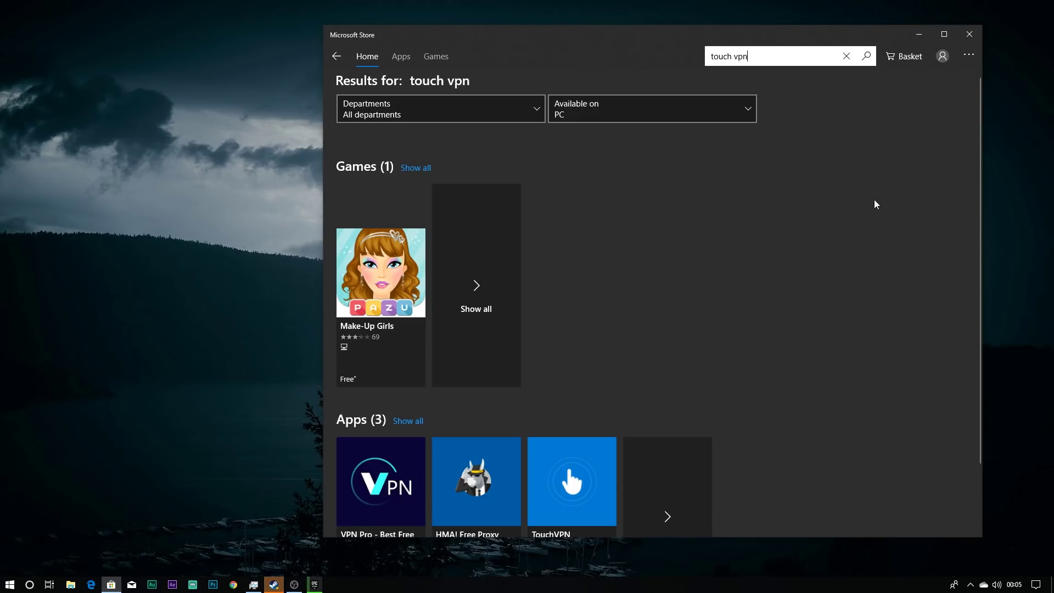
{"action": "key", "text": "Return"}
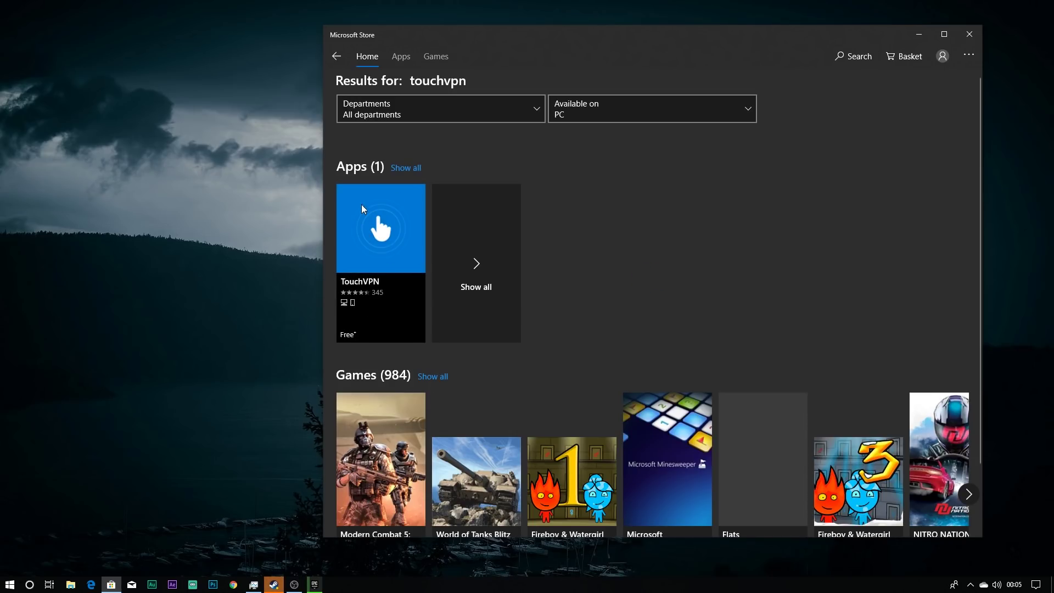
{"action": "left_click", "coordinate": [372, 240]}
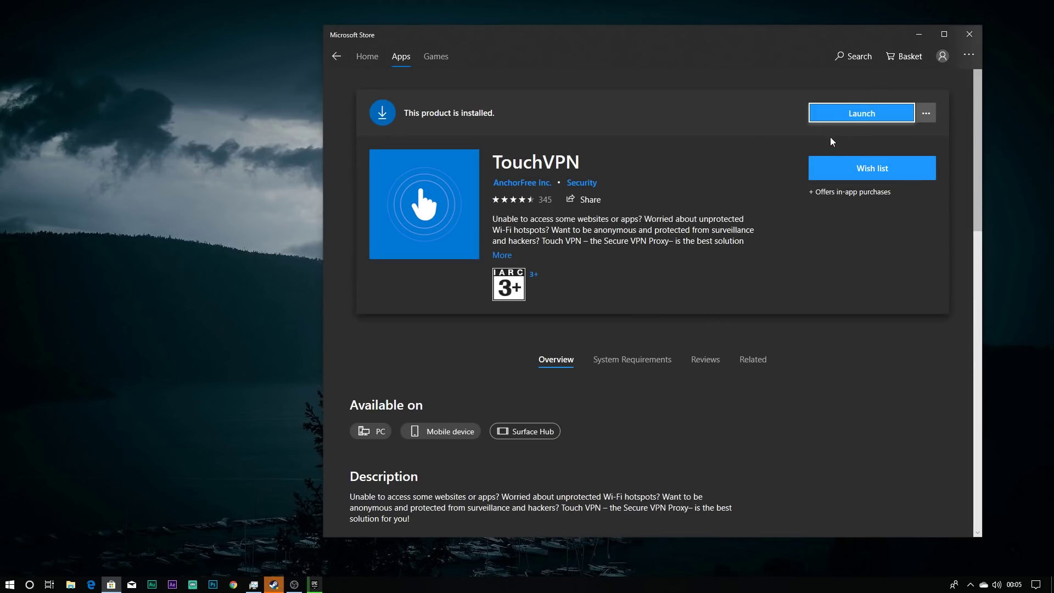
Step: Launch TouchVPN, reposition its window to view the connection screen, and minimise it without connecting
{"action": "left_click", "coordinate": [832, 115]}
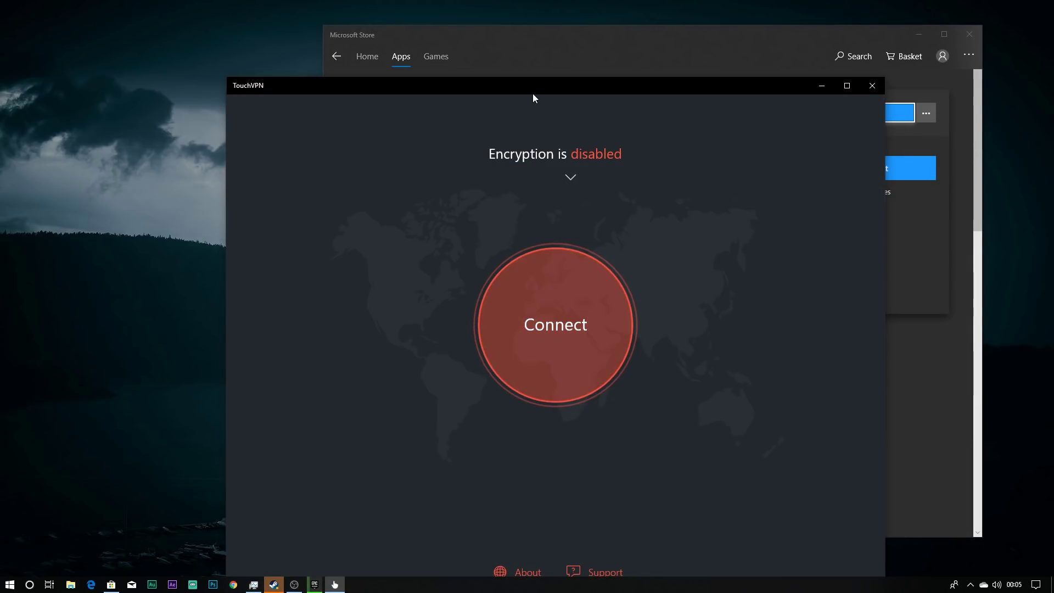
{"action": "left_click_drag", "start_coordinate": [447, 80], "coordinate": [482, 40]}
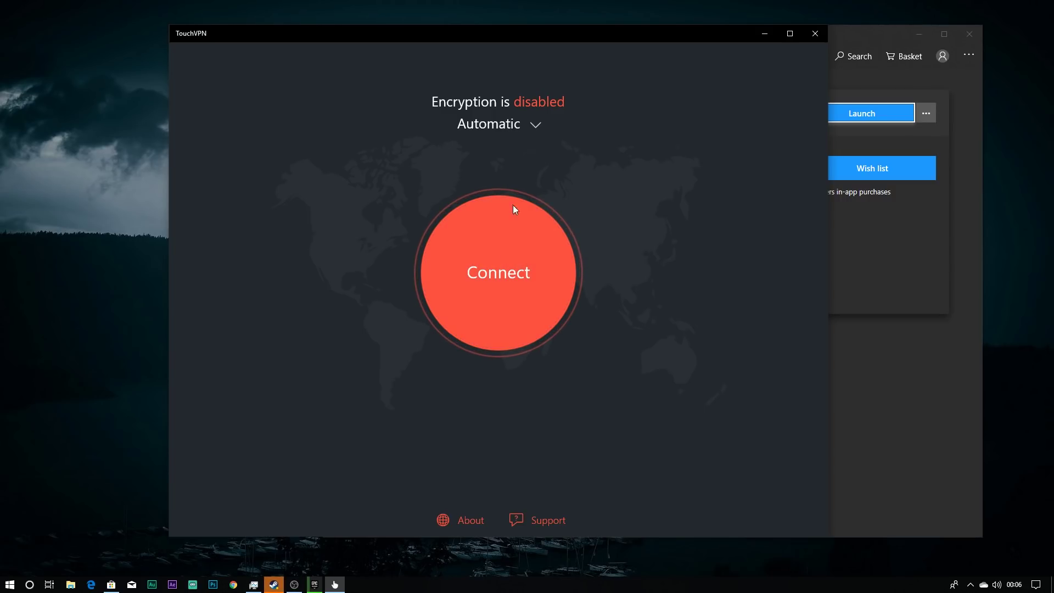
{"action": "left_click_drag", "start_coordinate": [705, 31], "coordinate": [783, 153]}
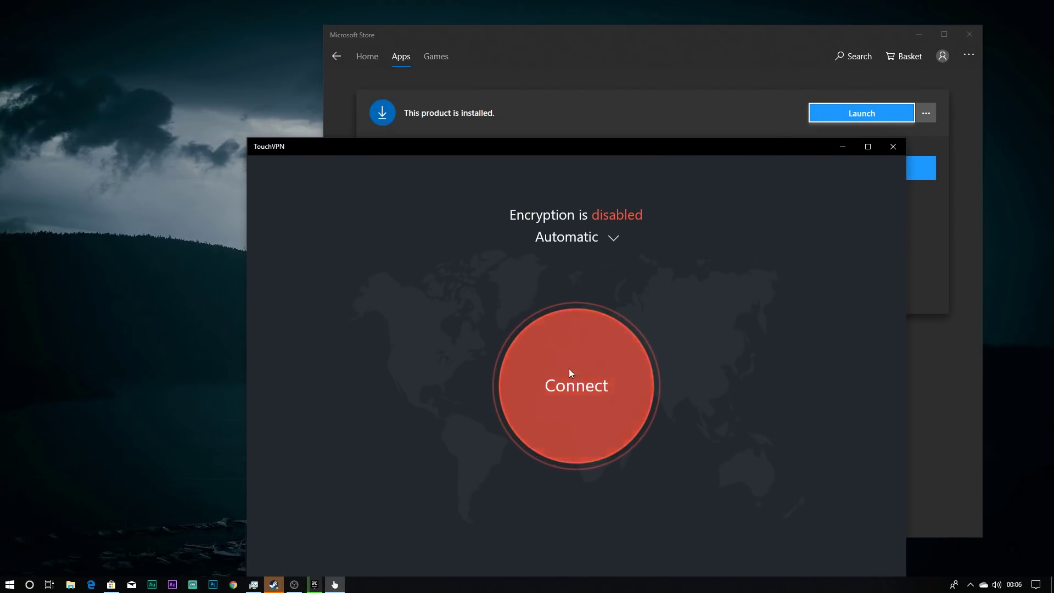
{"action": "left_click", "coordinate": [843, 146]}
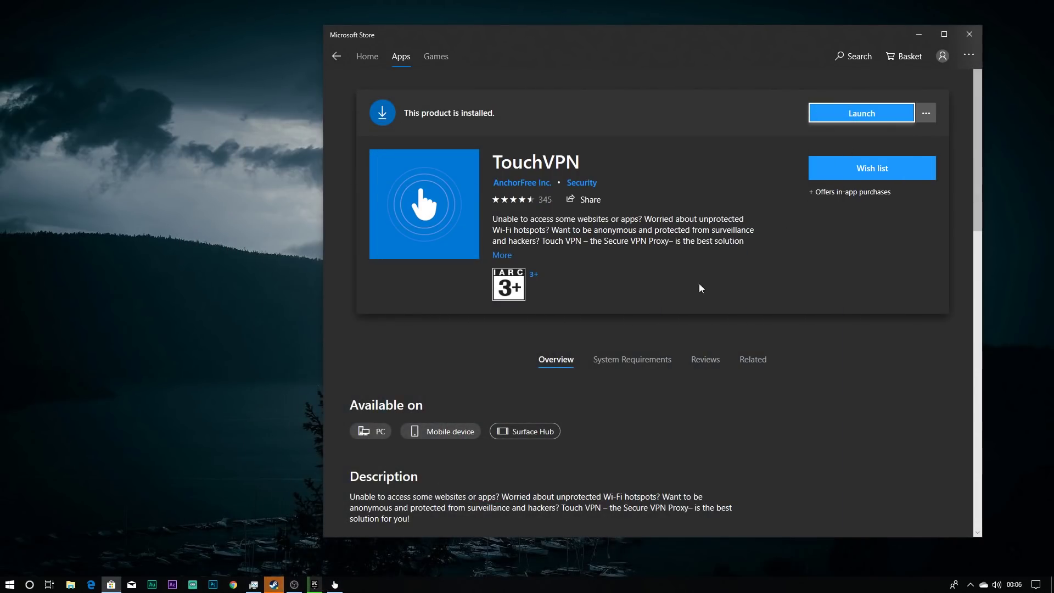
Step: Switch to the Epic Games Launcher and move its window further over the Microsoft Store window
{"action": "left_click", "coordinate": [314, 584]}
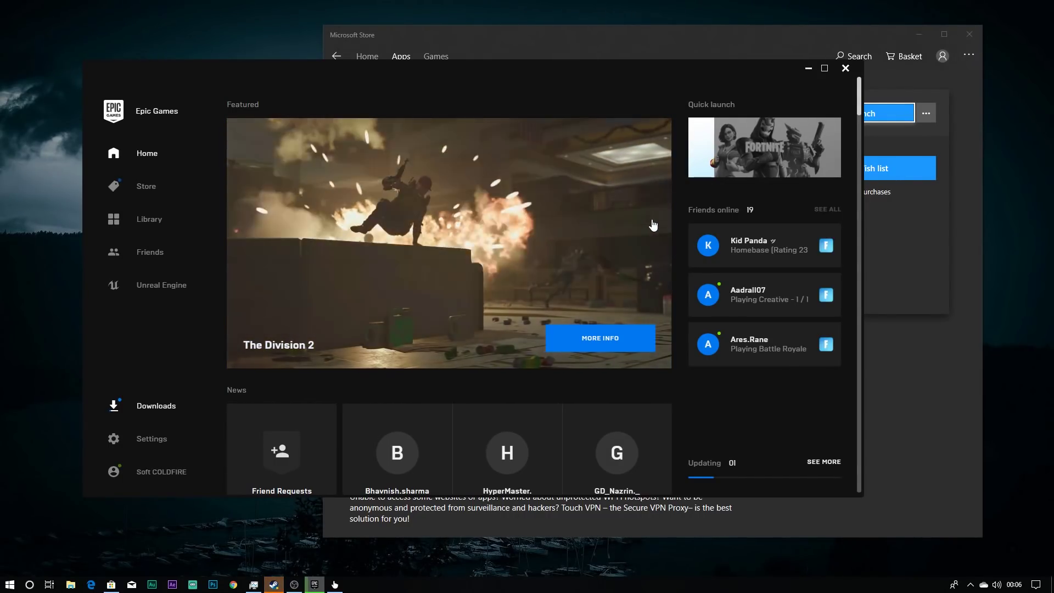
{"action": "left_click", "coordinate": [722, 164]}
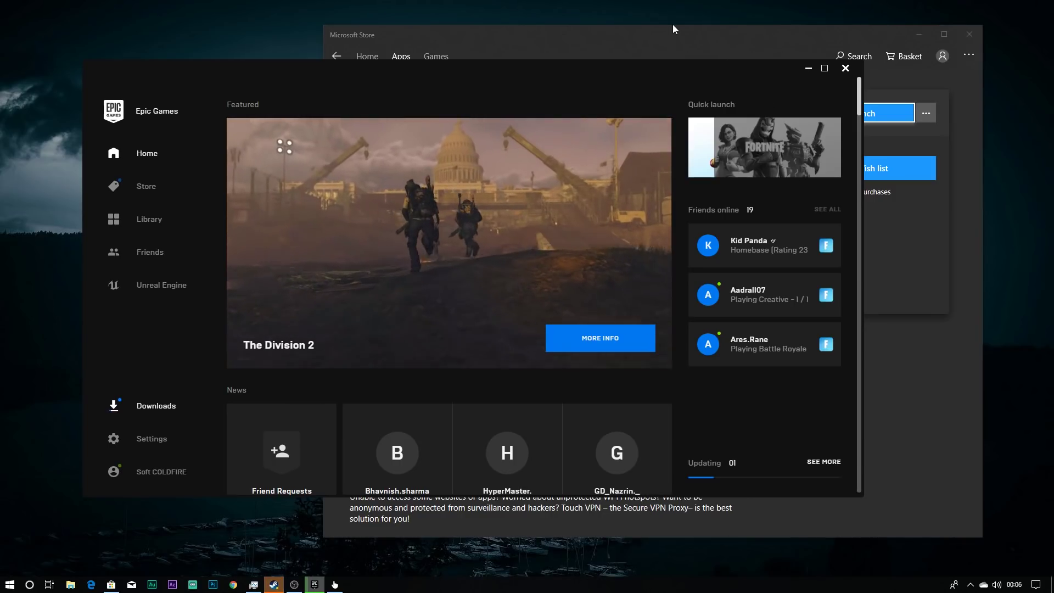
{"action": "left_click_drag", "start_coordinate": [638, 72], "coordinate": [717, 92]}
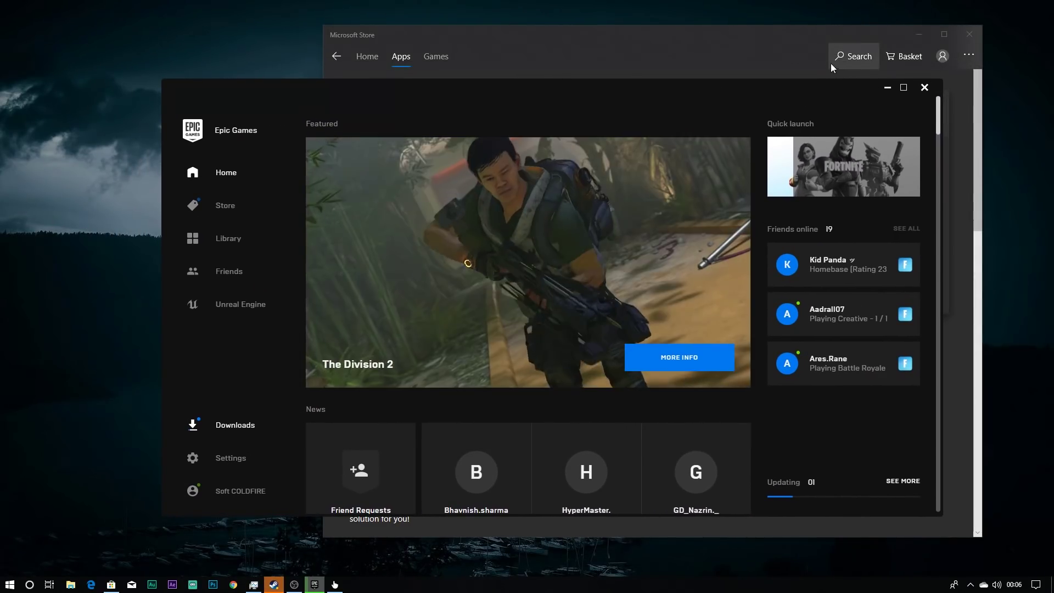